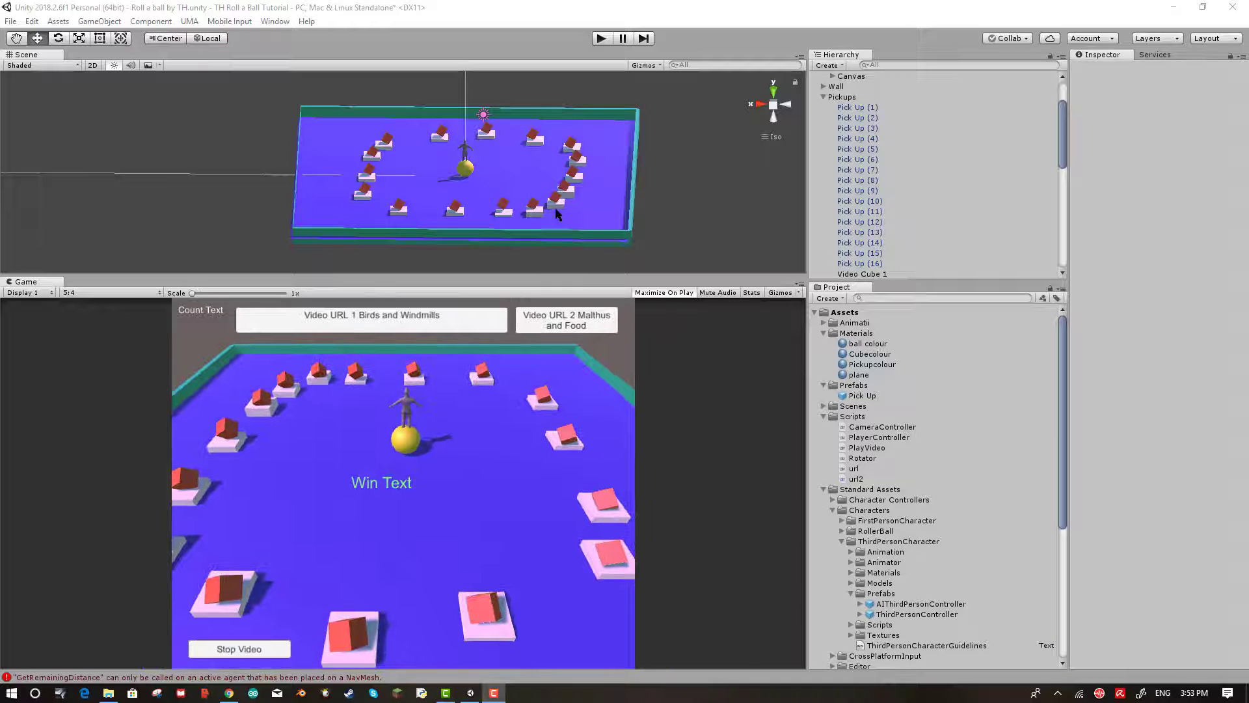
# - Examine the ball, the character and the ring of pick-up cubes in the scene
pyautogui.scroll(8, 557, 215)
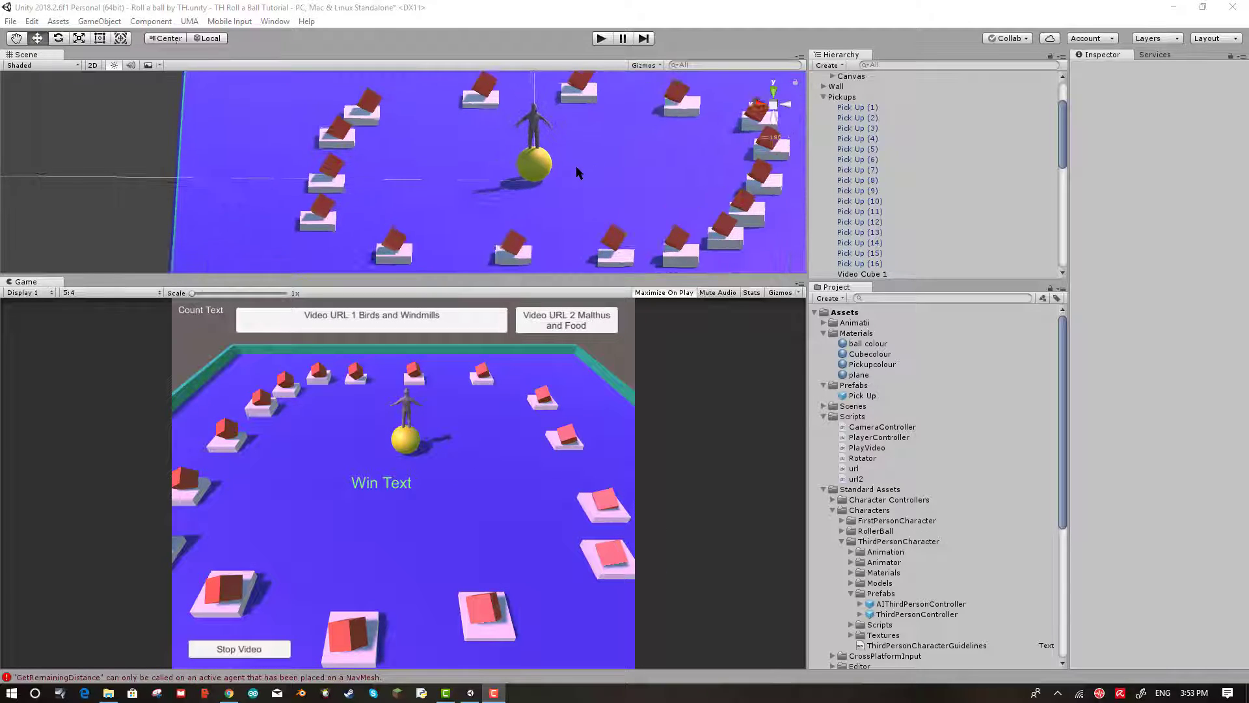
pyautogui.scroll(3, 577, 173)
pyautogui.scroll(-4, 566, 149)
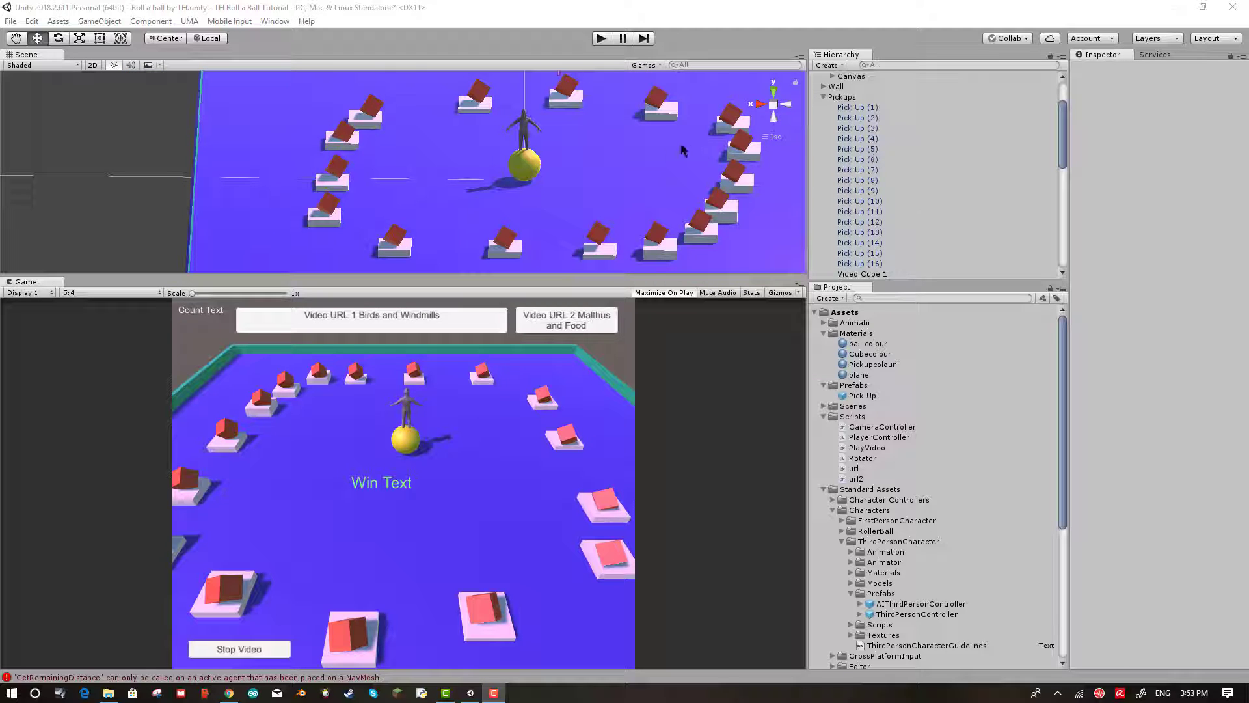
pyautogui.scroll(-1, 676, 126)
pyautogui.scroll(-3, 677, 123)
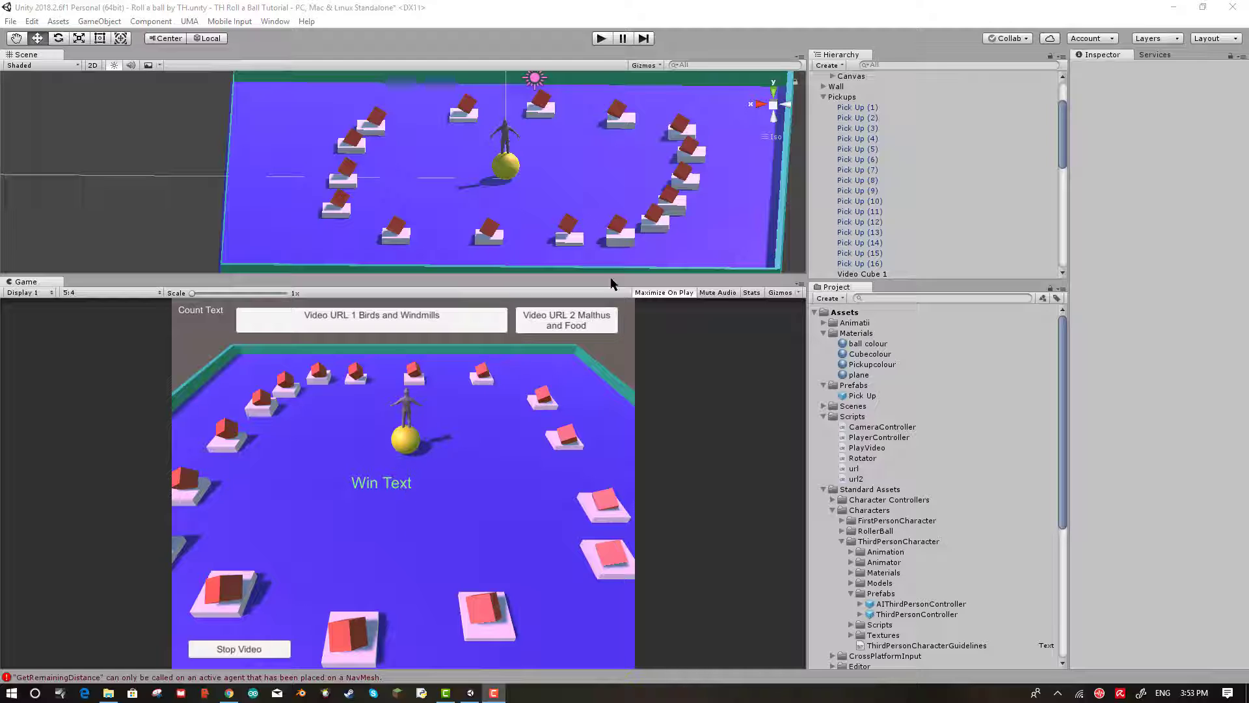
pyautogui.scroll(2, 592, 223)
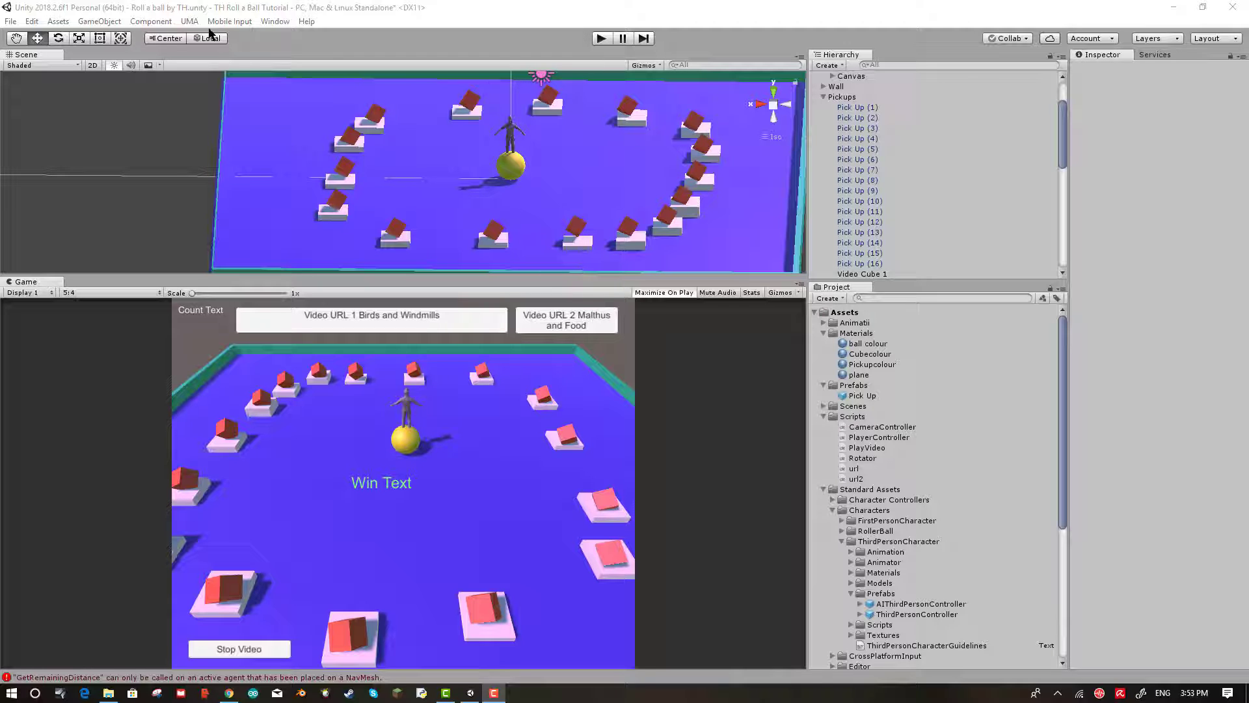
pyautogui.click(267, 23)
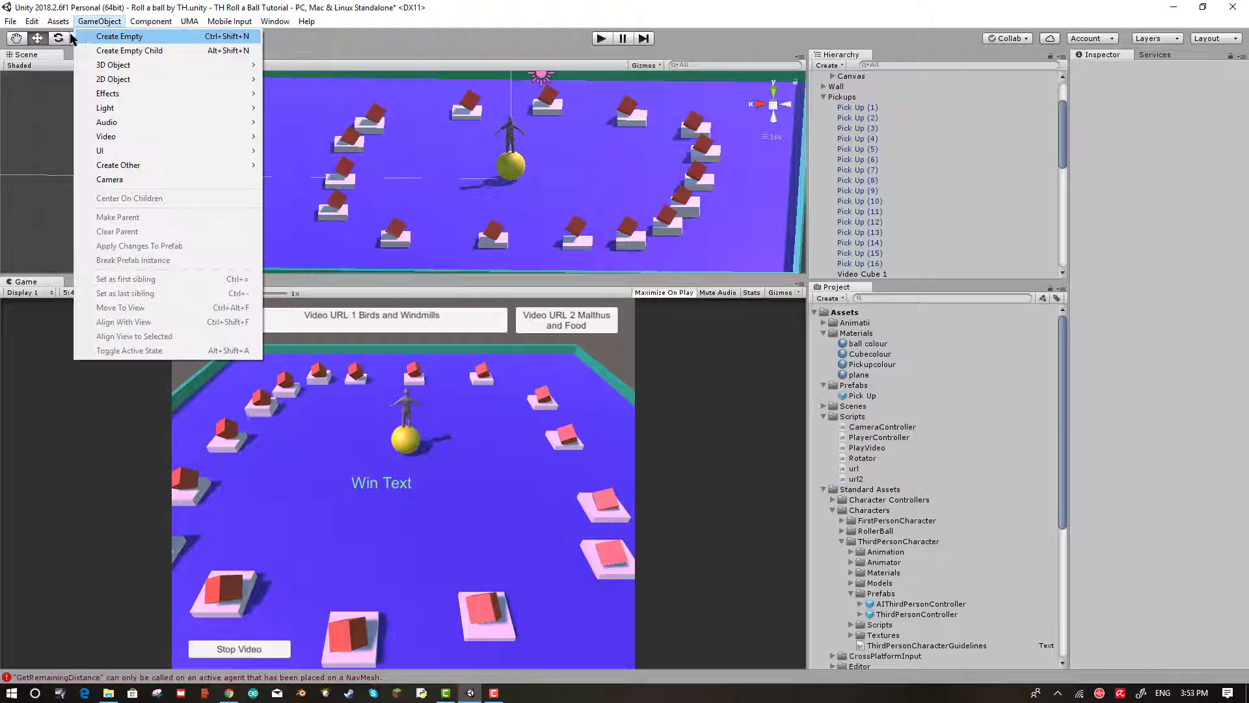
pyautogui.moveTo(59, 24)
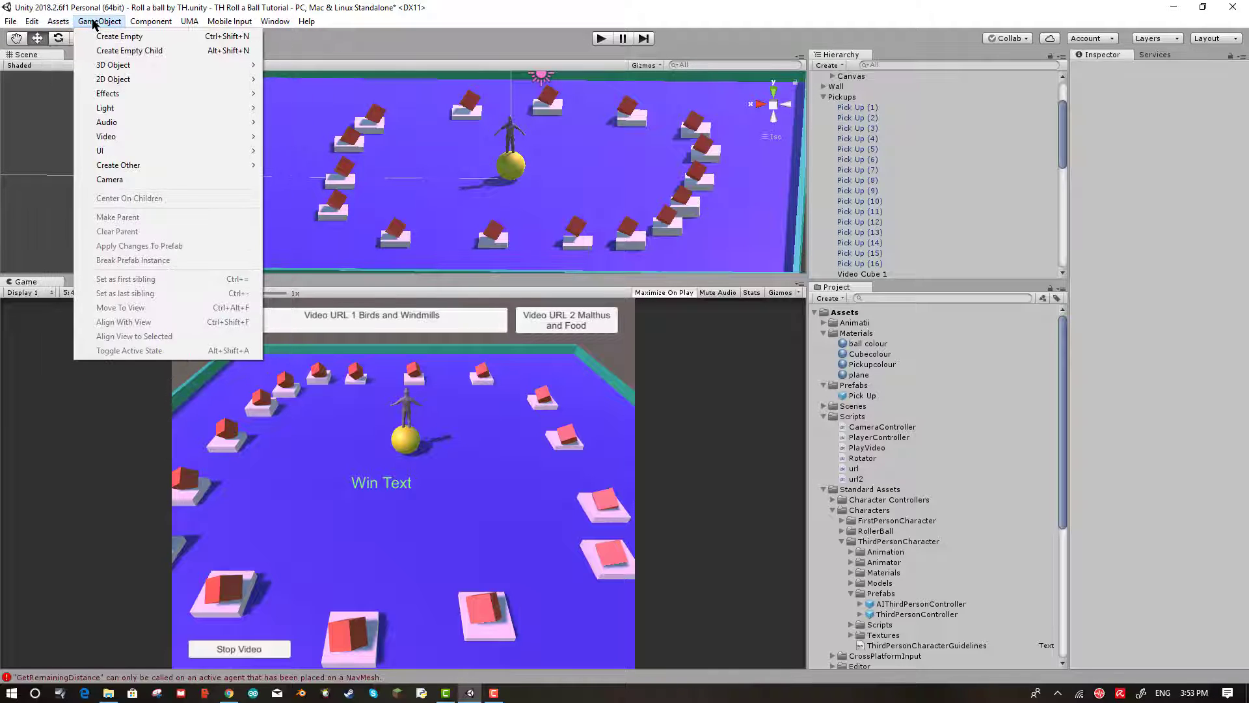
pyautogui.moveTo(158, 24)
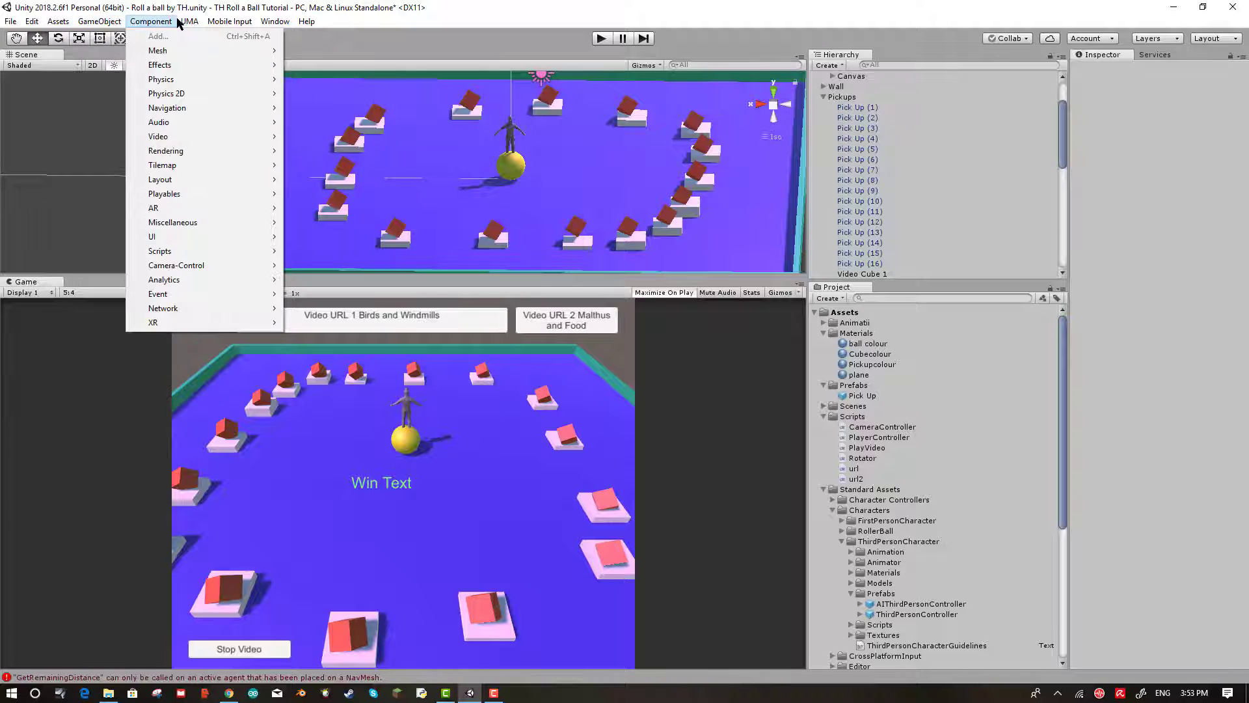
pyautogui.moveTo(281, 25)
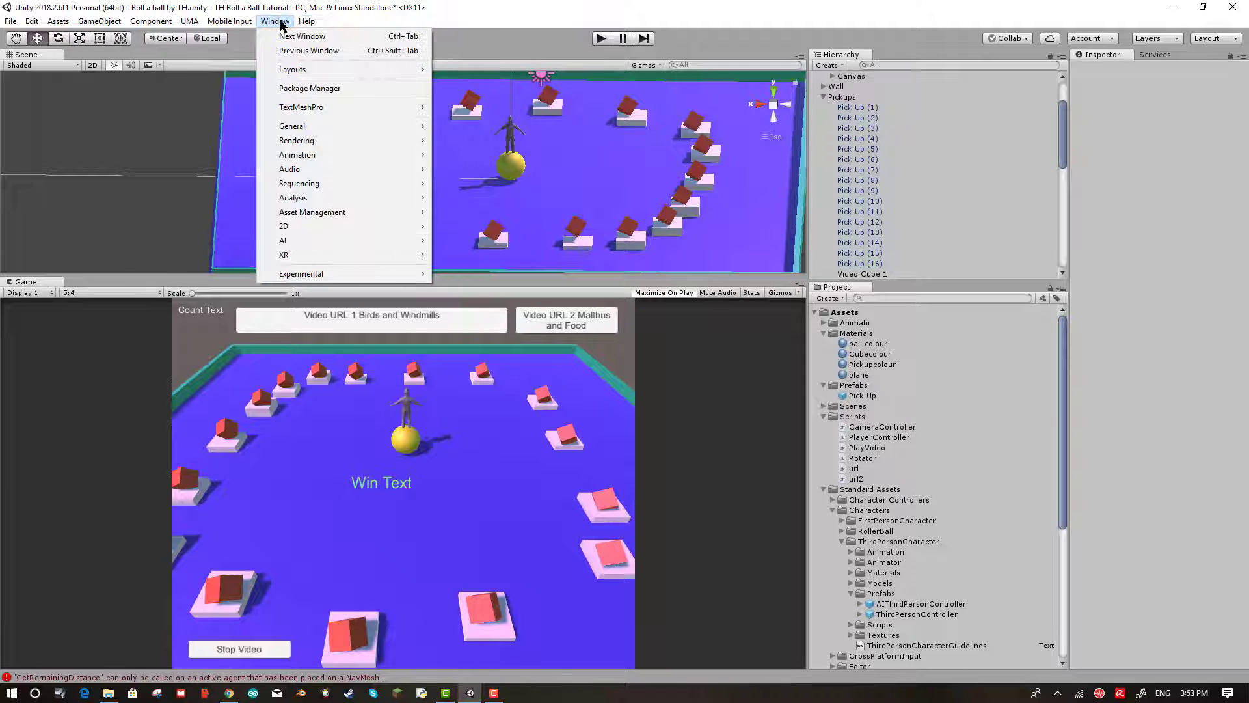
# - Run the game and roll the ball around the middle of the plane to test its movement in all directions
pyautogui.click(536, 45)
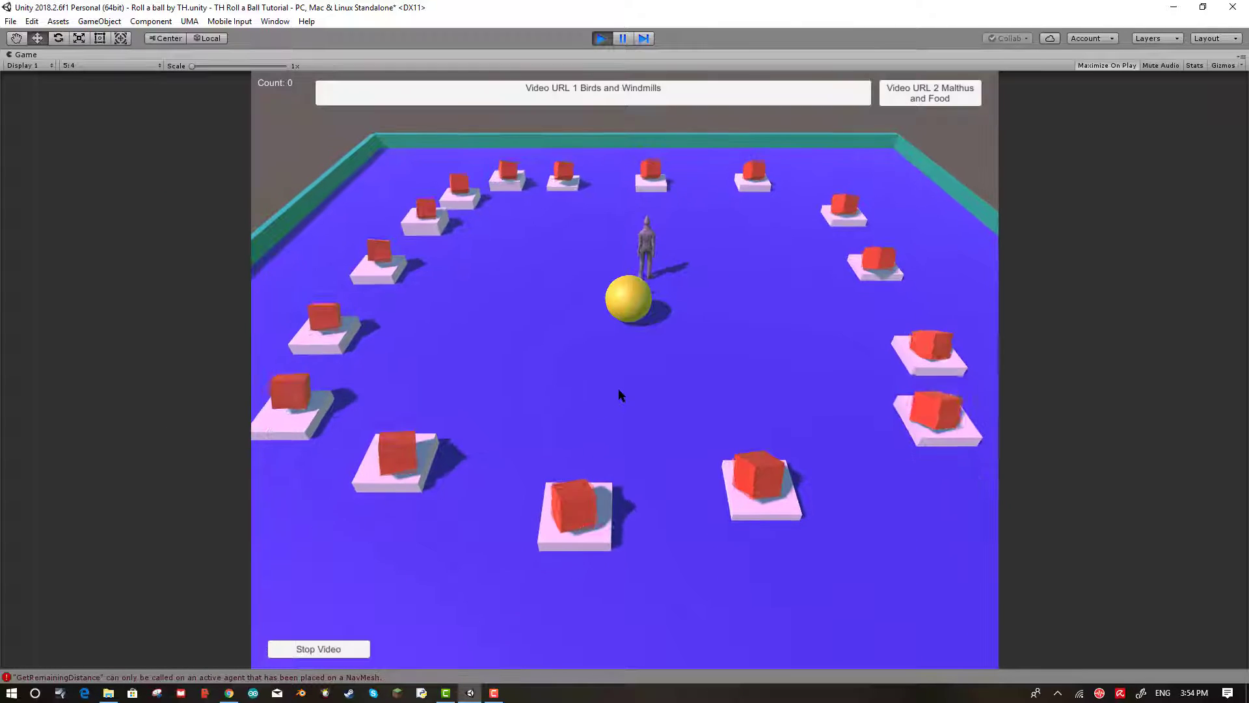
pyautogui.press('Down')
pyautogui.press('Up')
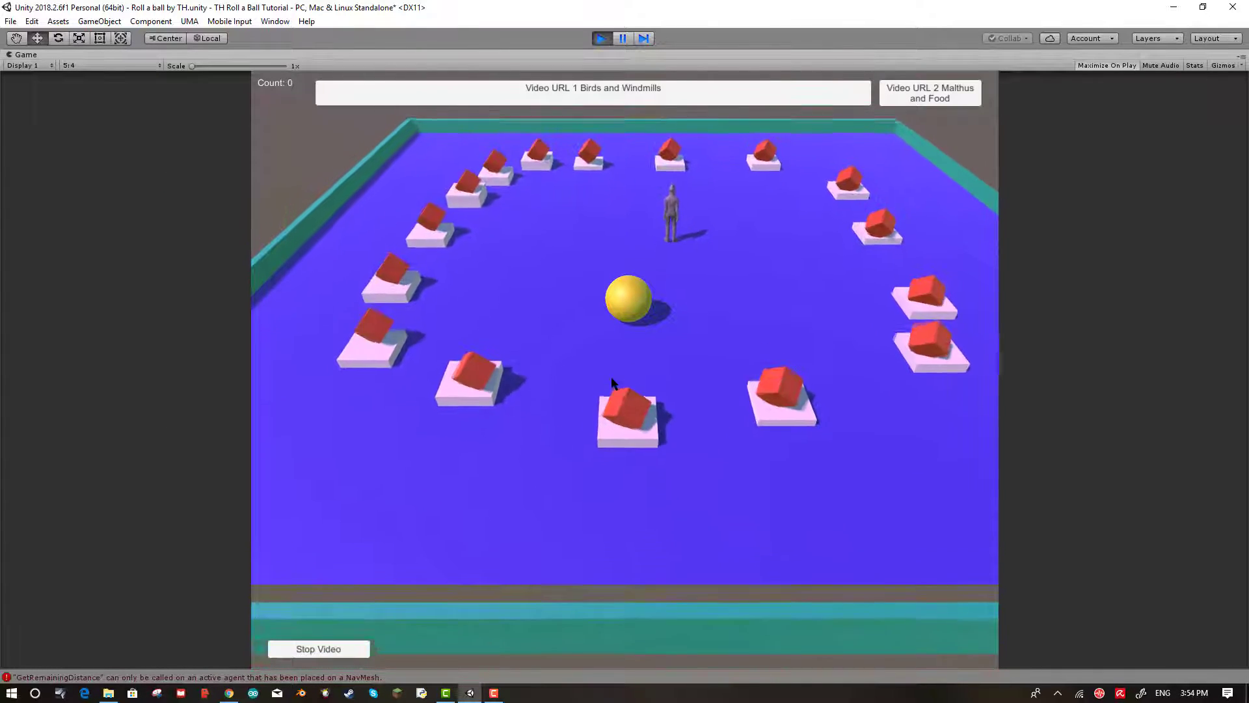
pyautogui.press('Left')
pyautogui.press('Right')
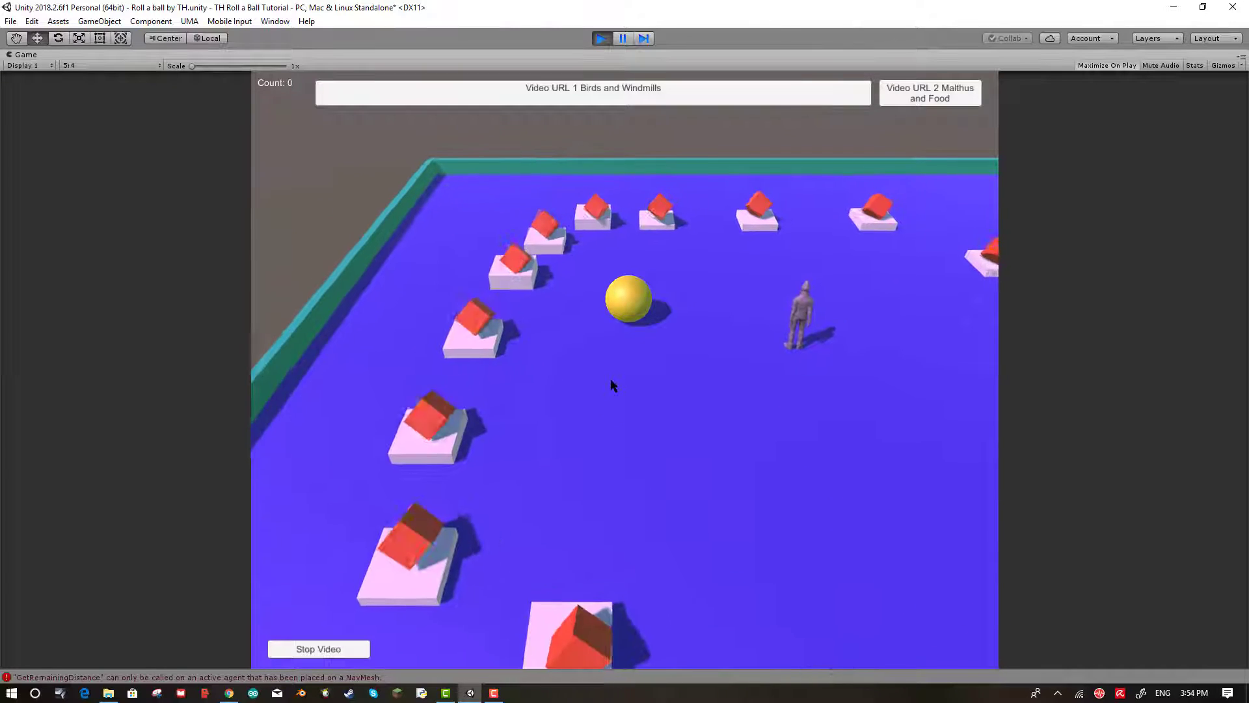
pyautogui.press('Left')
pyautogui.press('Down')
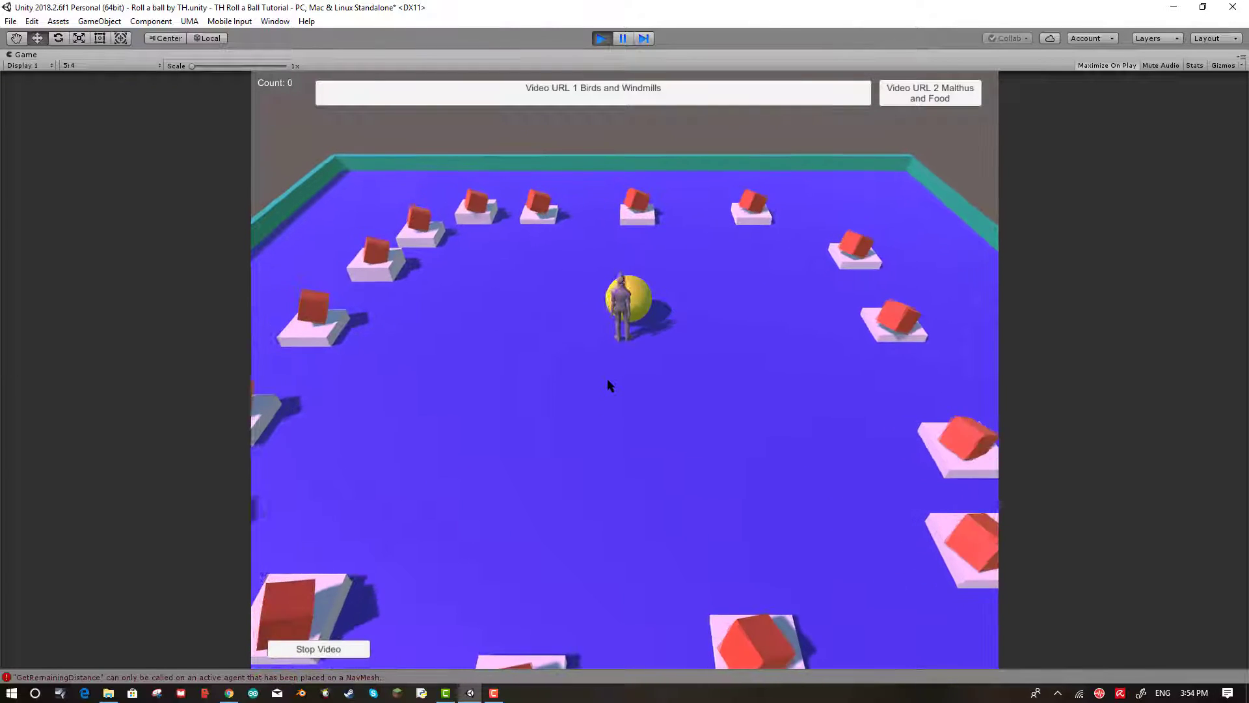
pyautogui.press('Right')
pyautogui.press('Left')
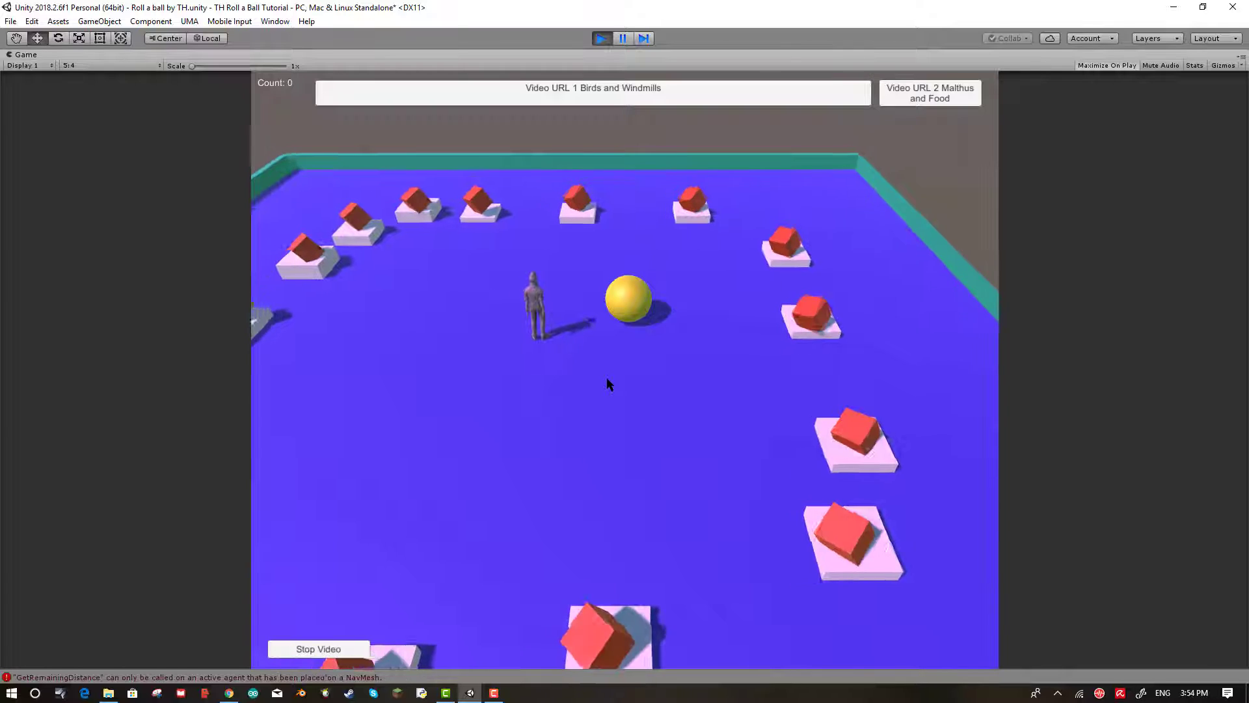
pyautogui.press('Down')
pyautogui.press('Right')
pyautogui.press('Left')
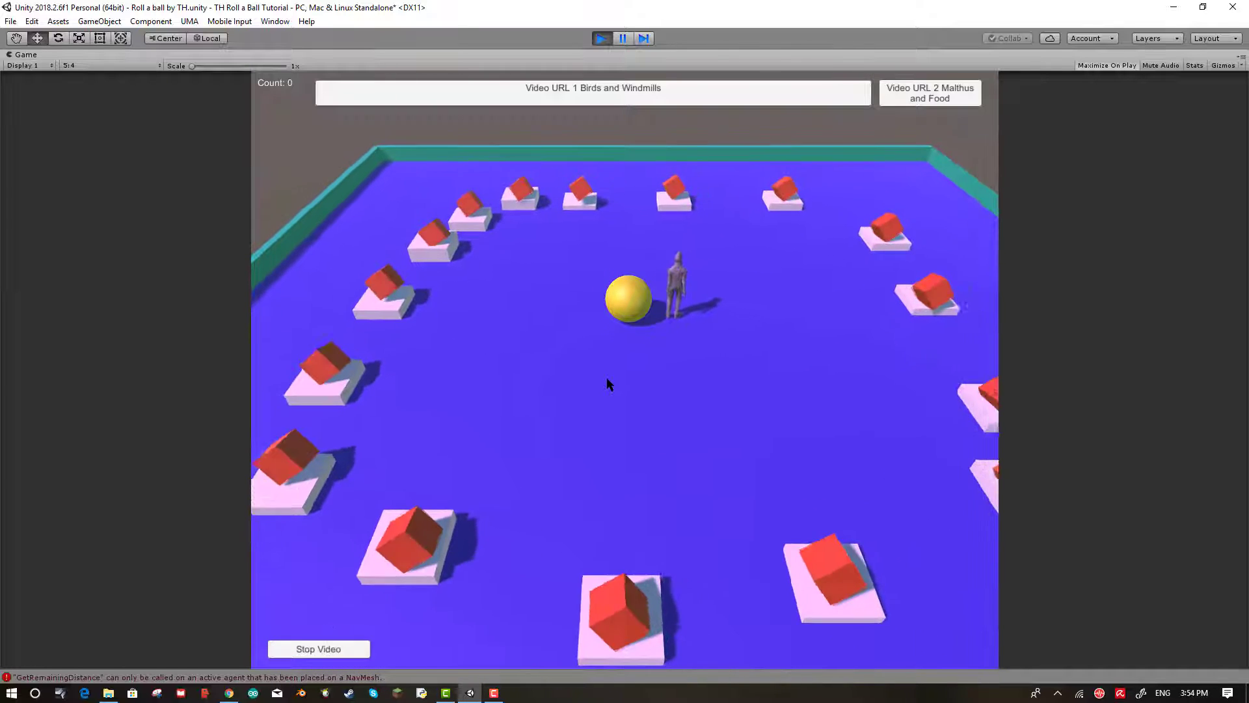
pyautogui.press('Up')
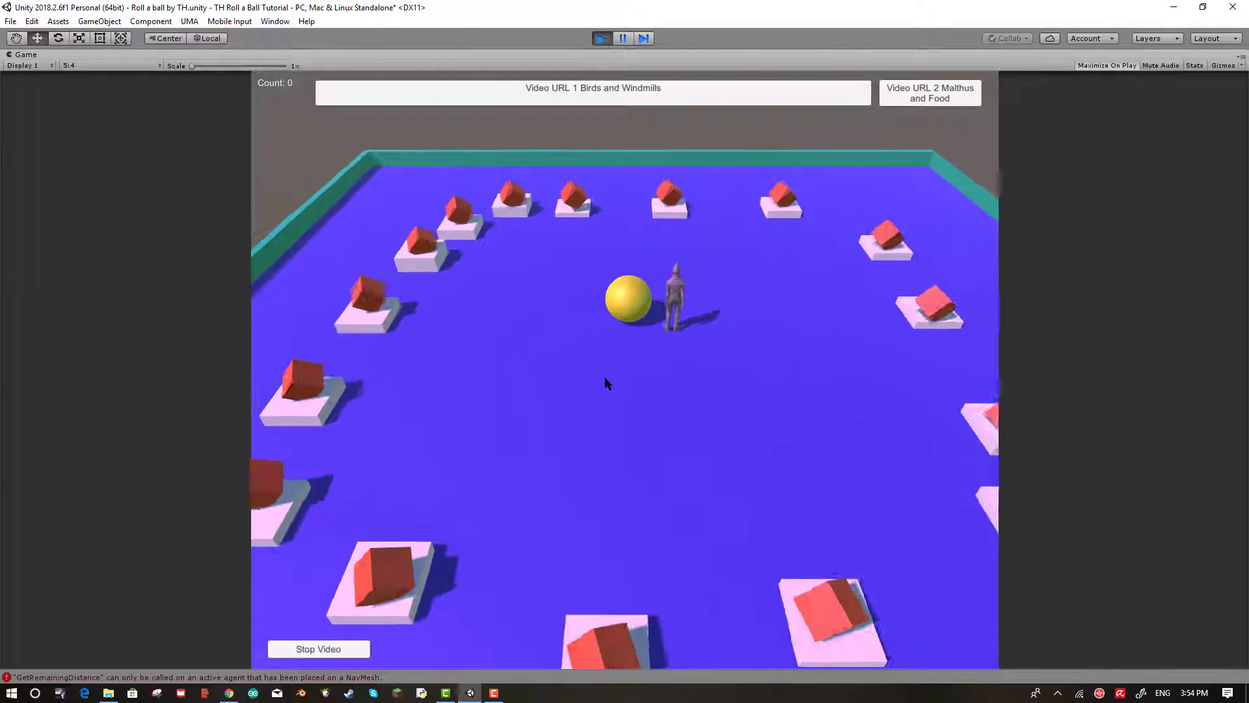
pyautogui.press('Left')
pyautogui.press('Up')
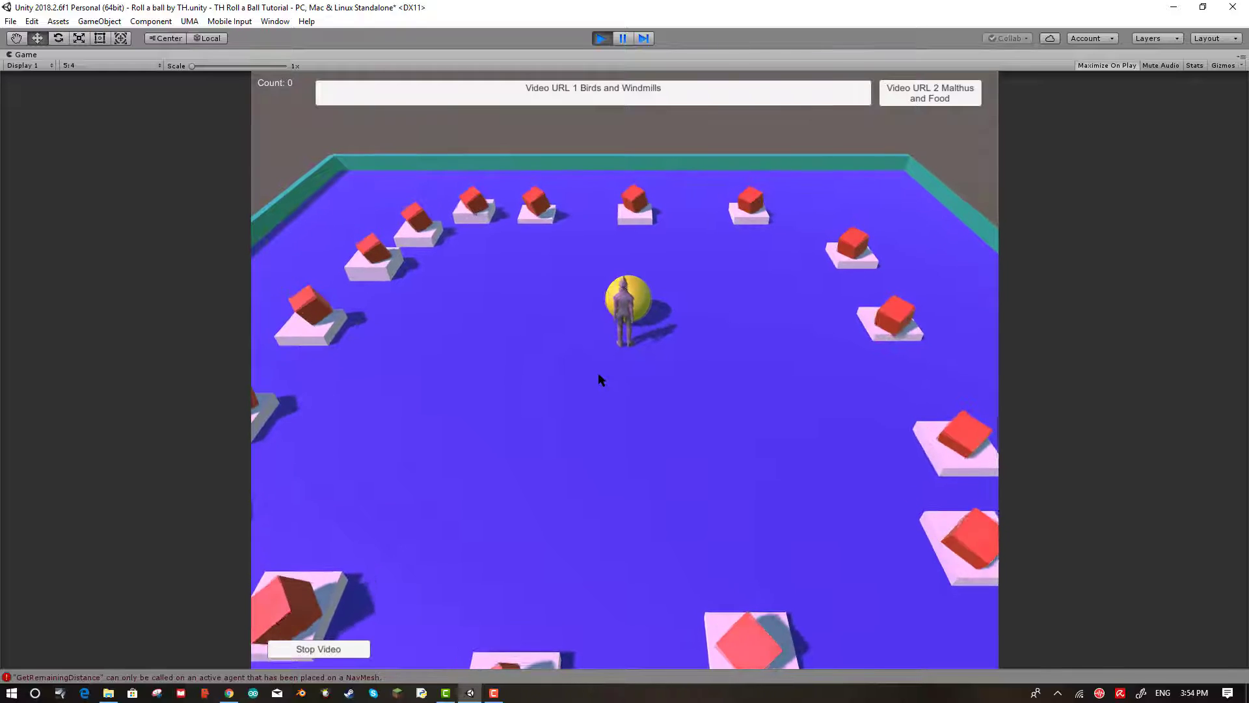
# - Roll the ball back and forth near the far wall to test collecting pick-up cubes
pyautogui.press('Up')
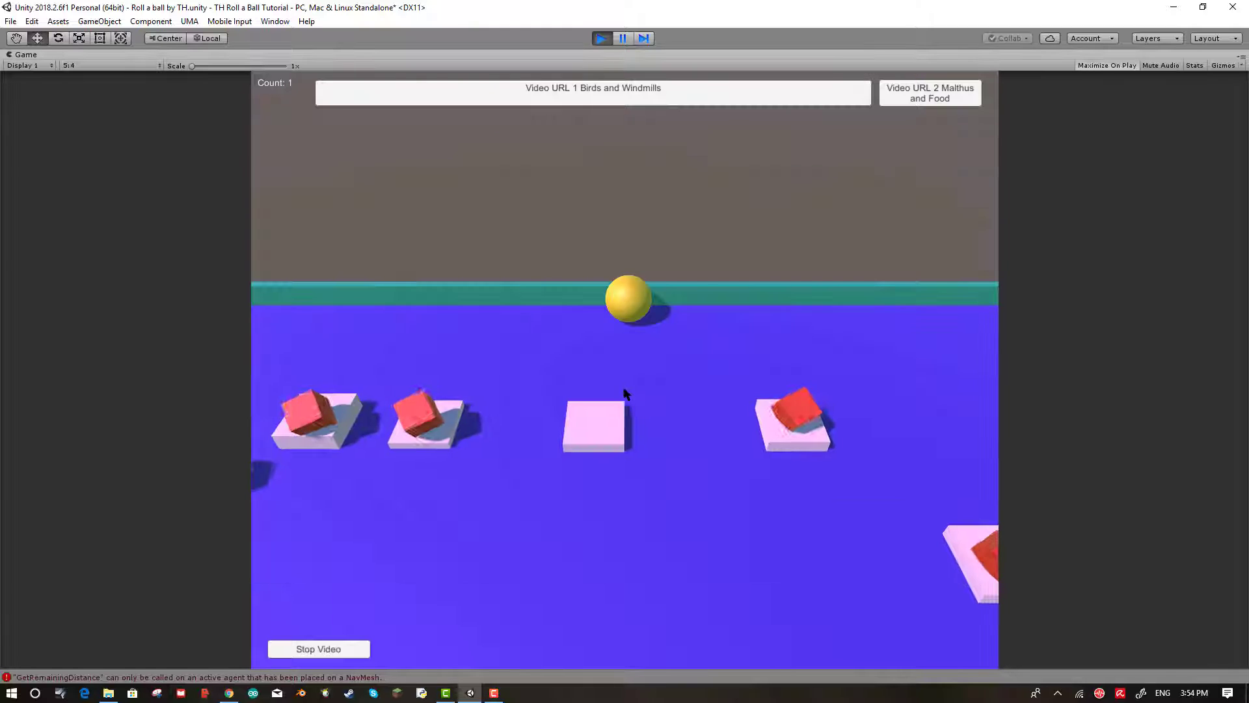
pyautogui.press('Down')
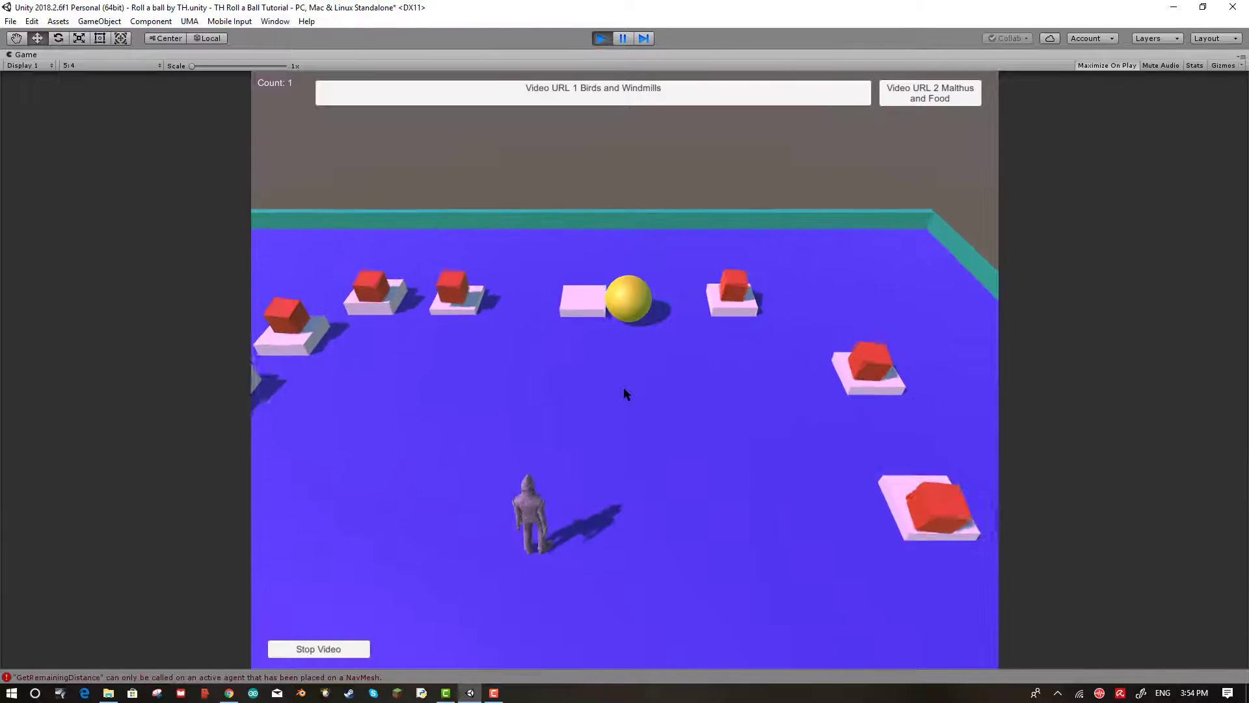
pyautogui.press('Up')
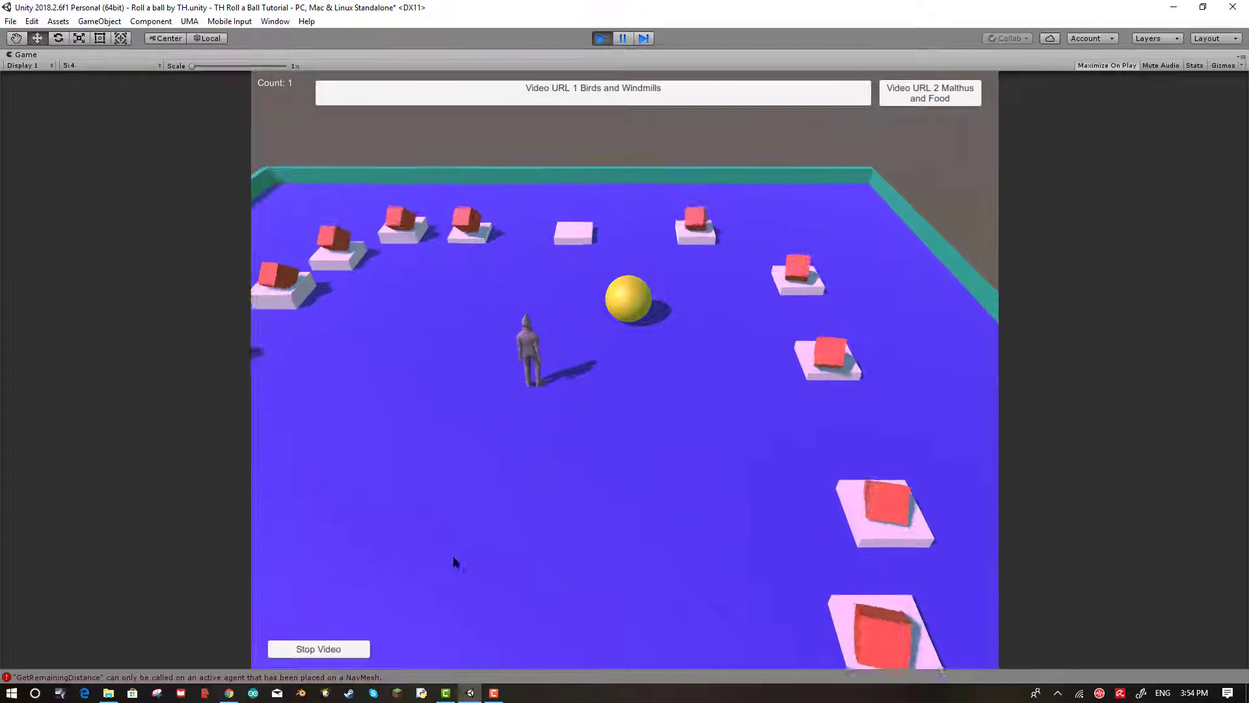
pyautogui.press('Right')
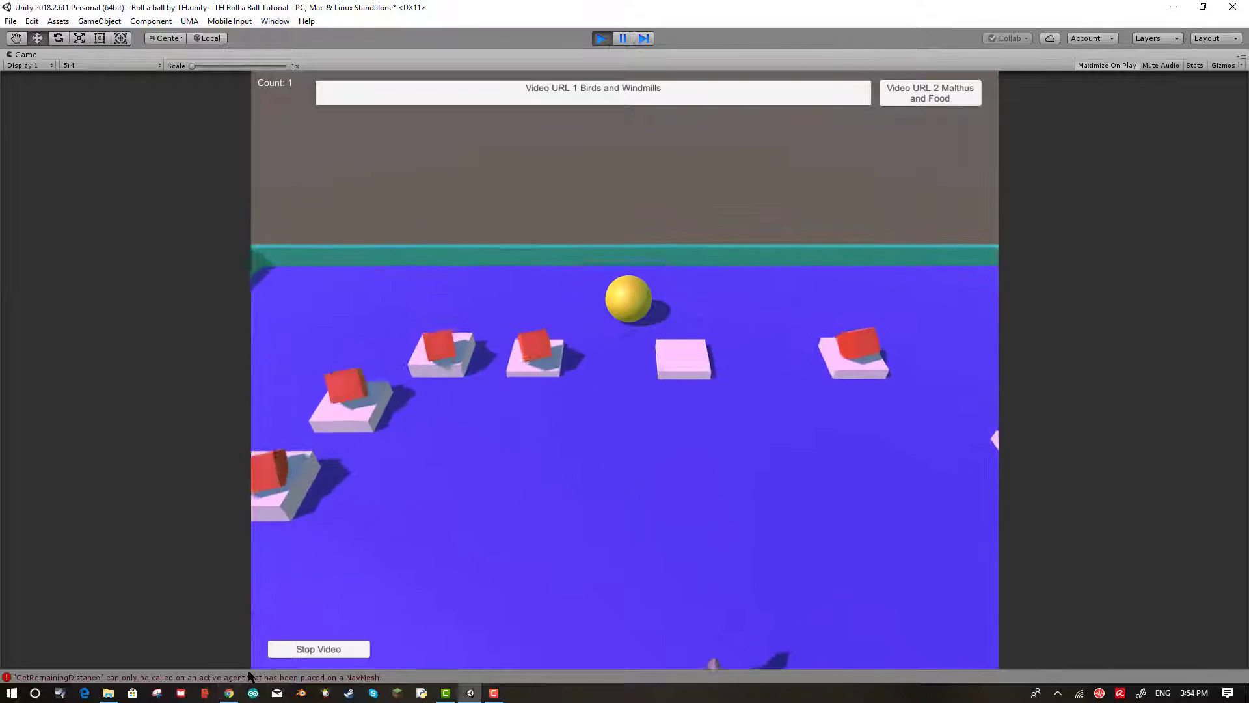
pyautogui.press('Left')
pyautogui.press('Down')
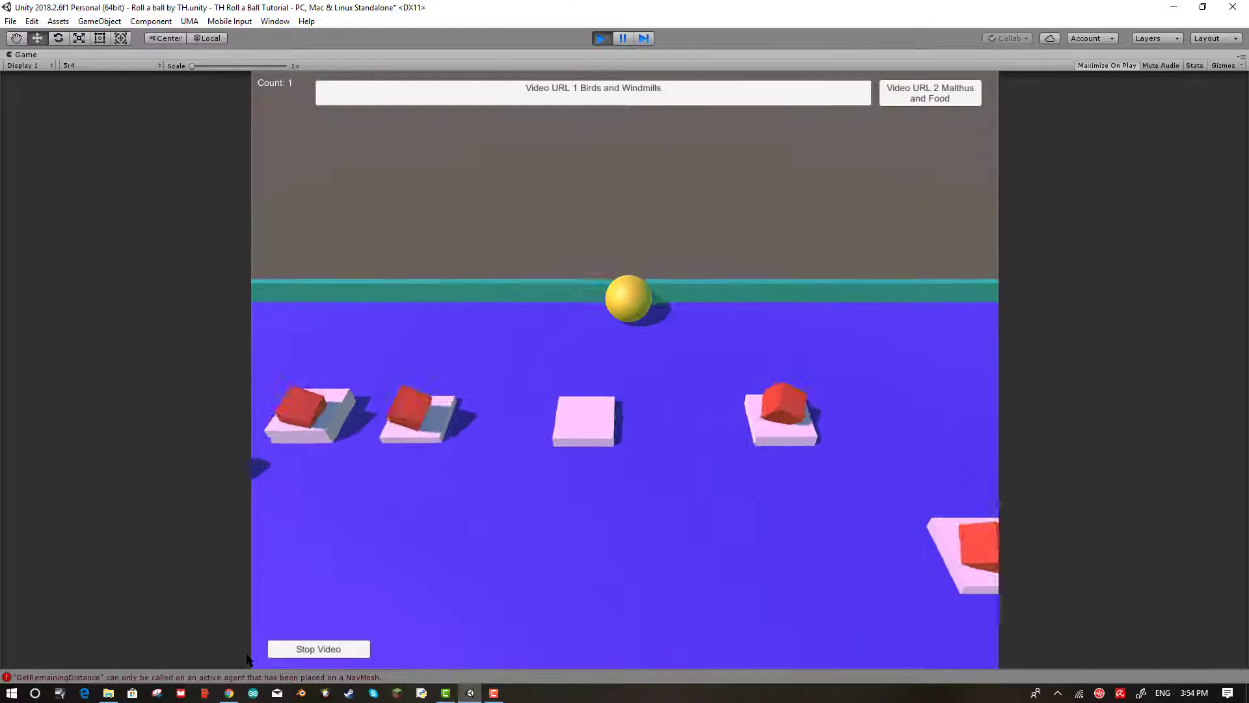
pyautogui.press('Right')
pyautogui.press('Up')
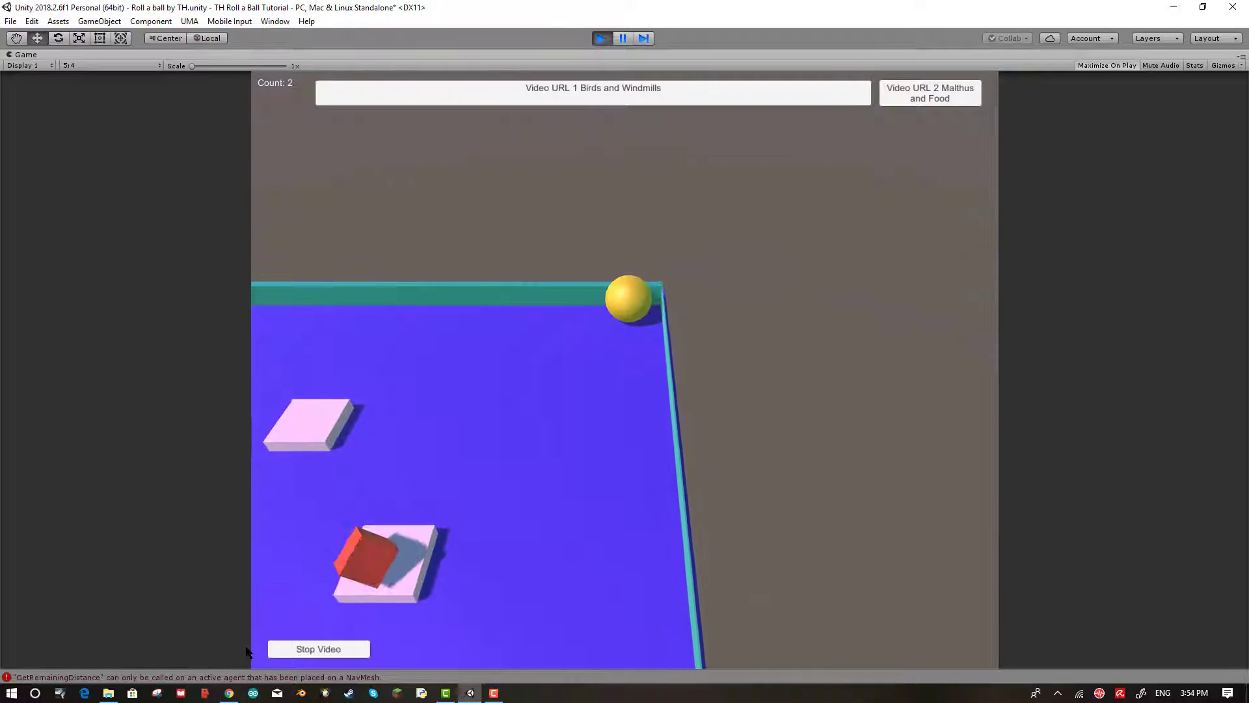
pyautogui.press('Down')
pyautogui.press('Left')
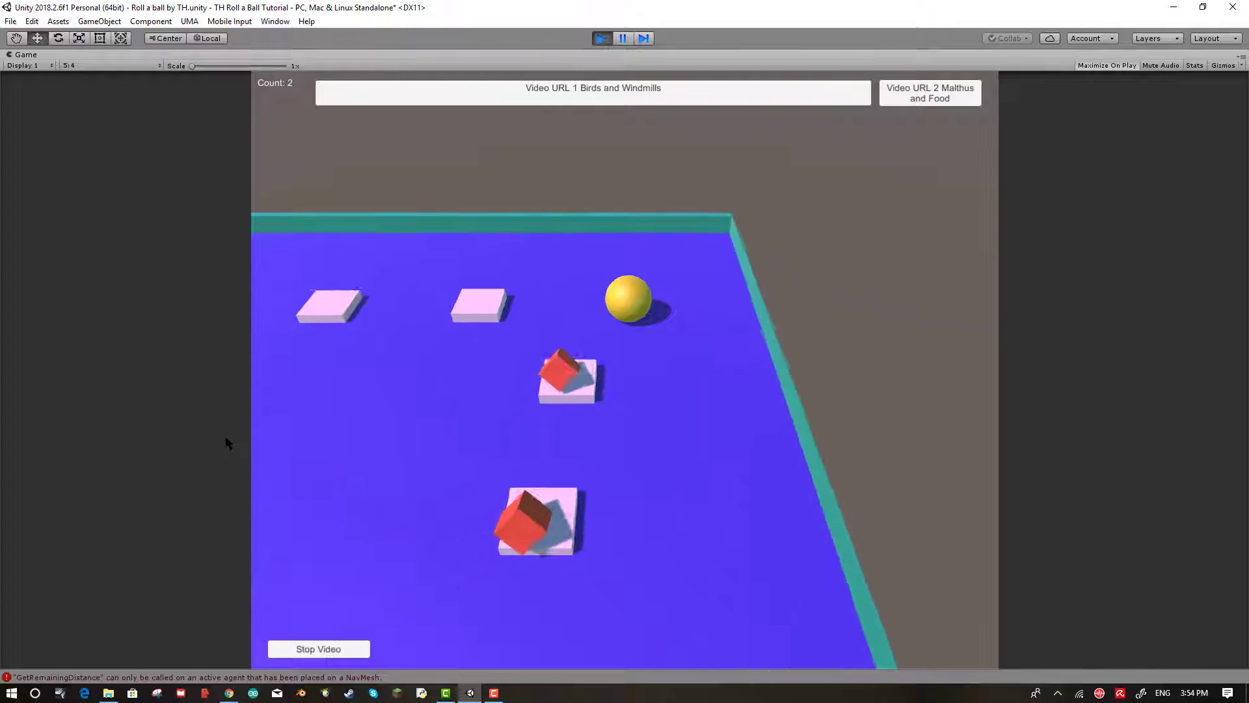
pyautogui.press('Up')
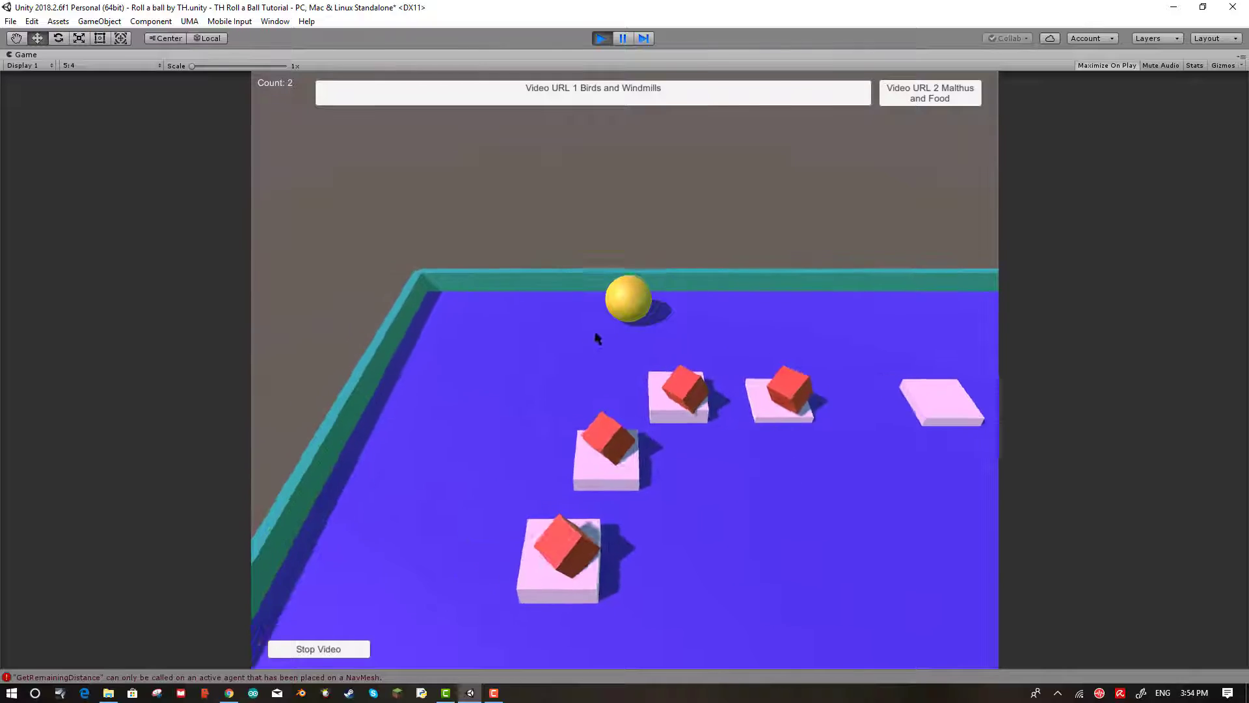
# - Pause and resume the game, and roll the ball between the far-left and near-right corners to collect more cubes
pyautogui.click(623, 38)
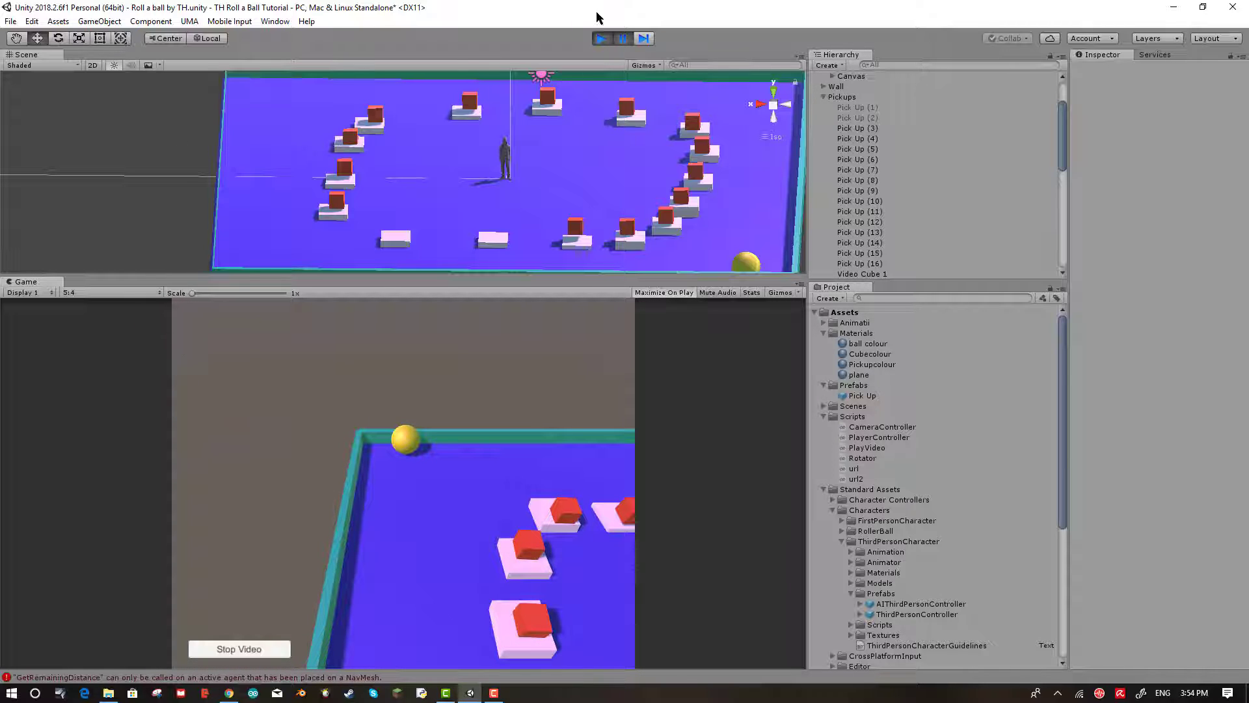
pyautogui.click(622, 41)
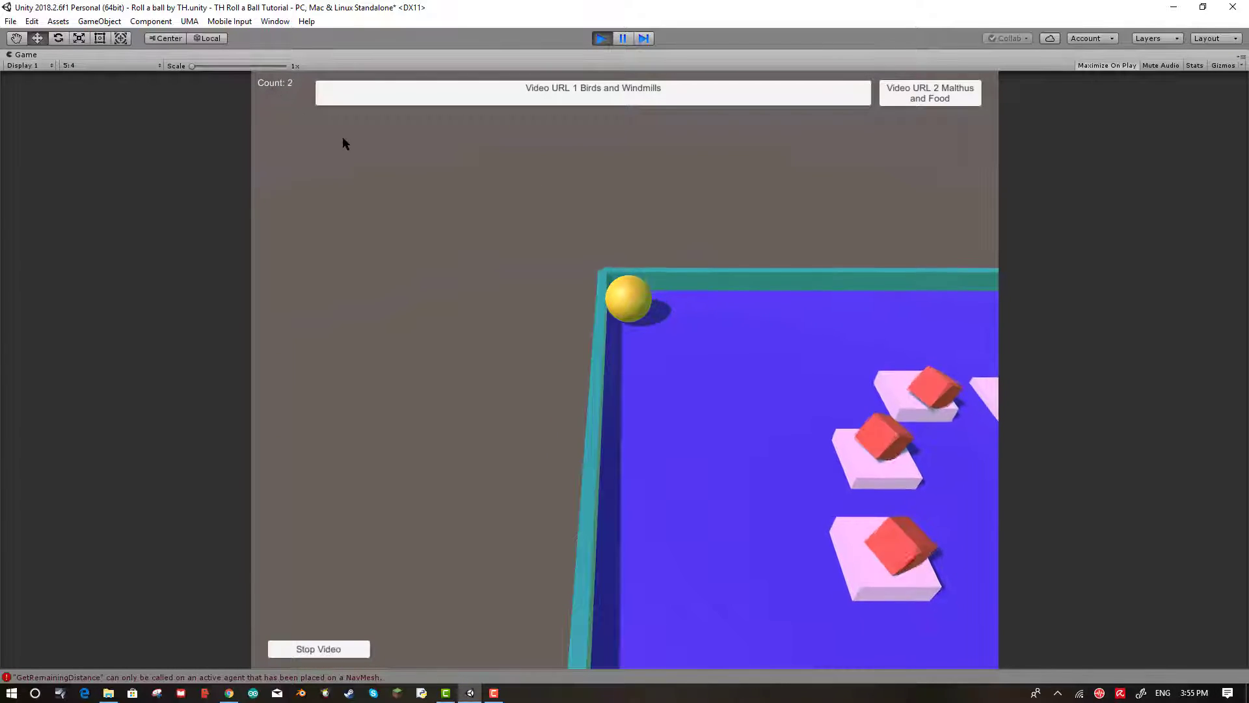
pyautogui.press('Down')
pyautogui.press('Right')
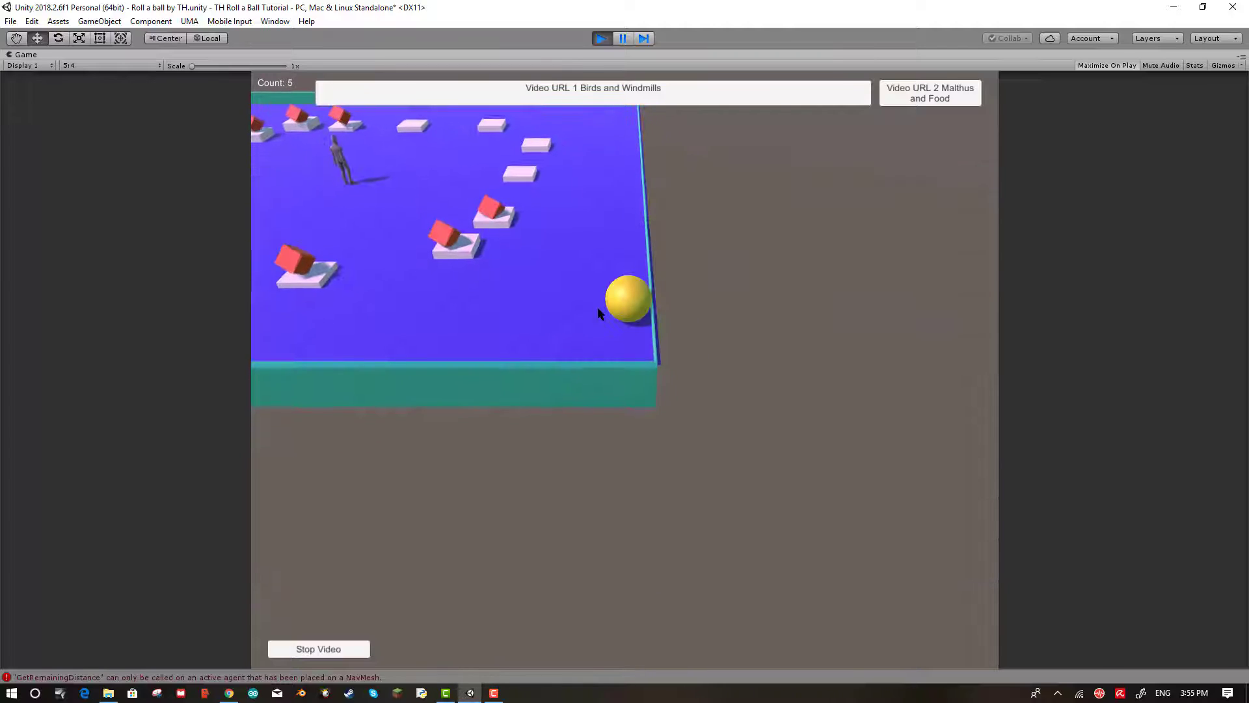
pyautogui.press('Up')
pyautogui.press('Left')
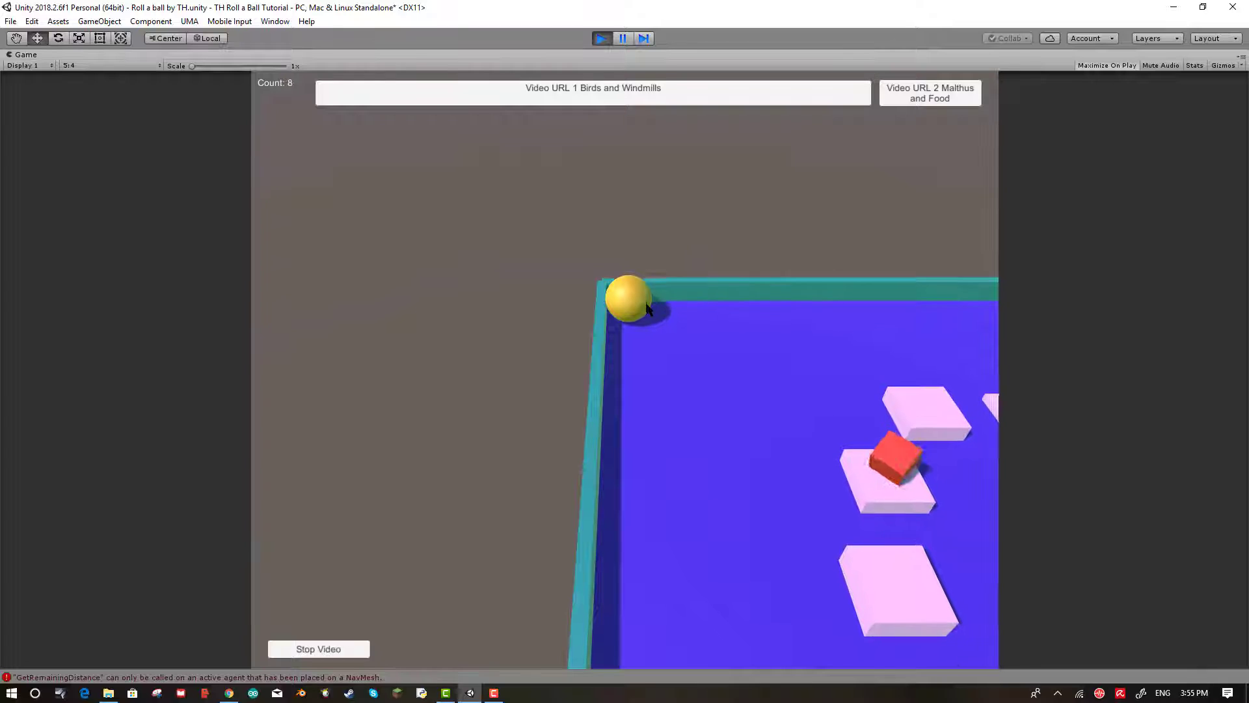
# - Steer the ball from the far-left corner to the near-left corner, collecting the cubes along the left side
pyautogui.press('Down')
pyautogui.press('Right')
pyautogui.press('Up')
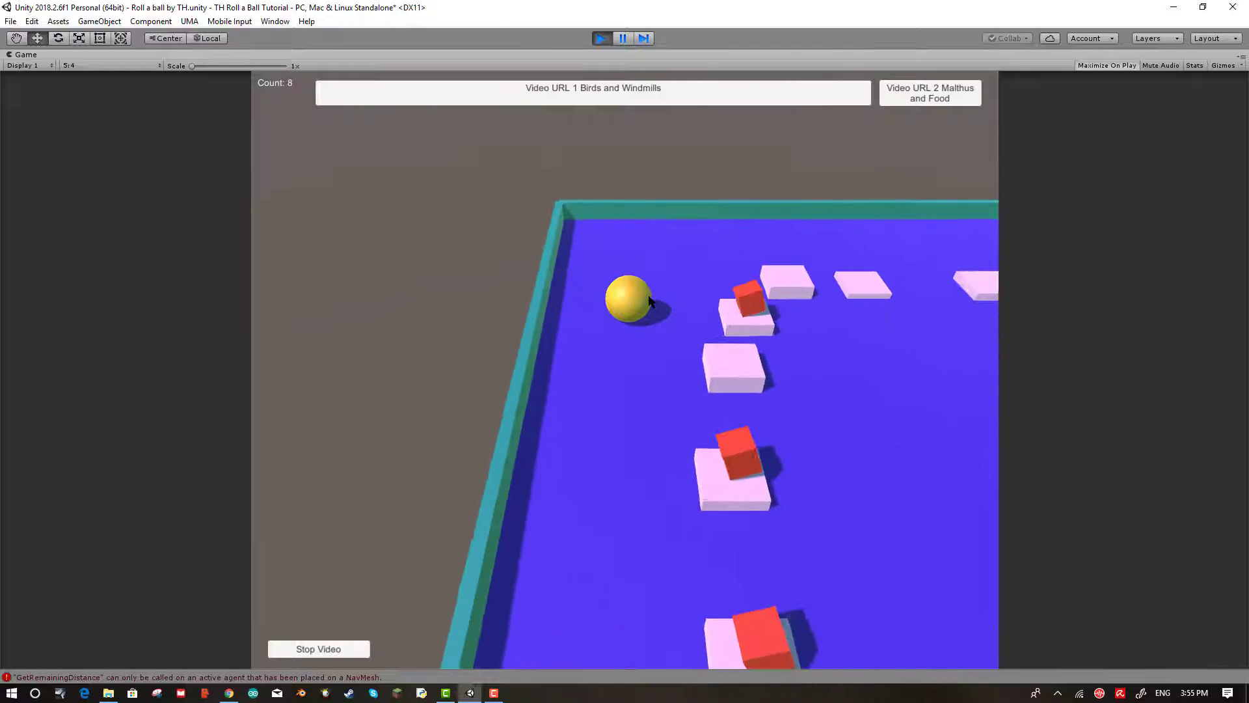
pyautogui.press('Right')
pyautogui.press('Down')
pyautogui.press('Left')
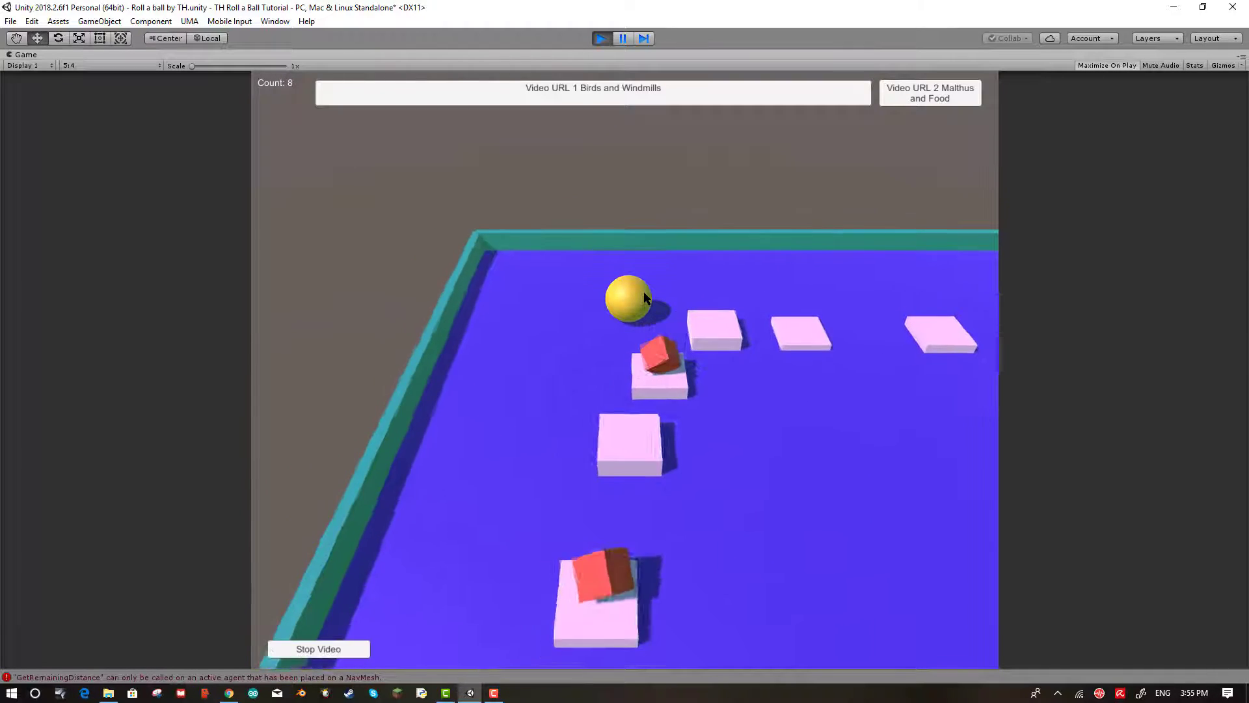
pyautogui.press('Right')
pyautogui.press('Up')
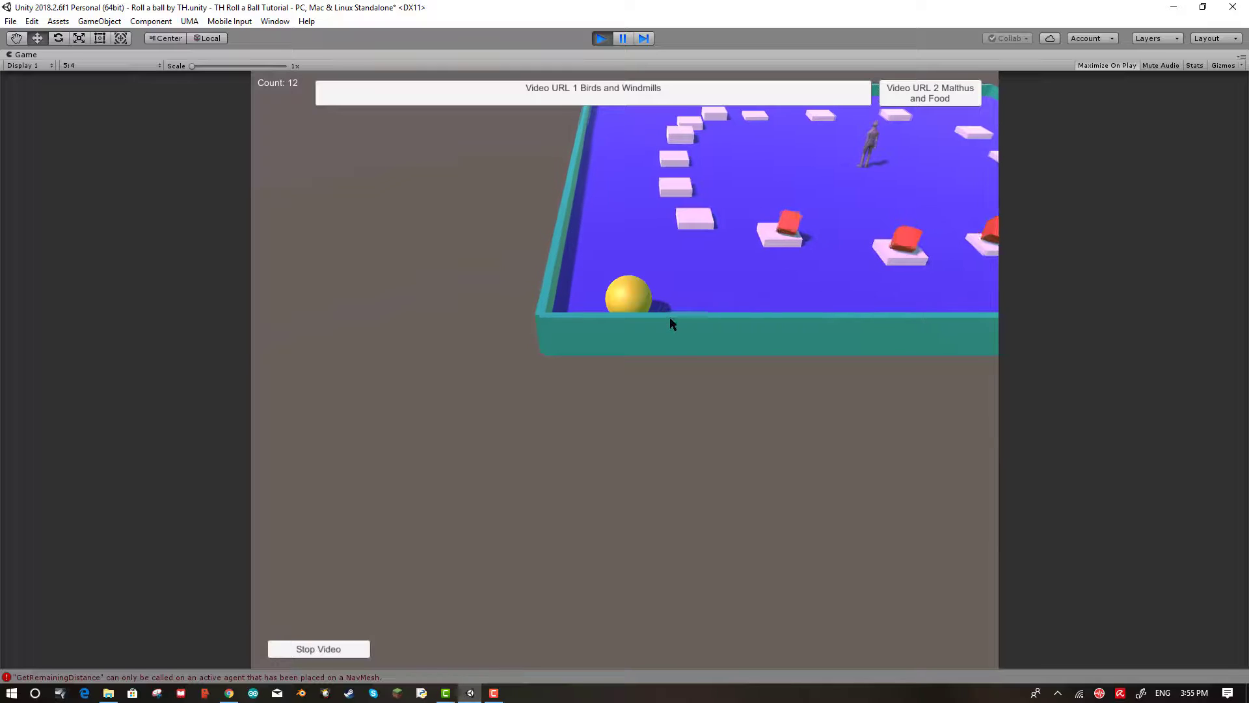
# - Roll the ball out of the near-left corner and along the near side to collect the remaining cubes
pyautogui.press('Right')
pyautogui.press('Up')
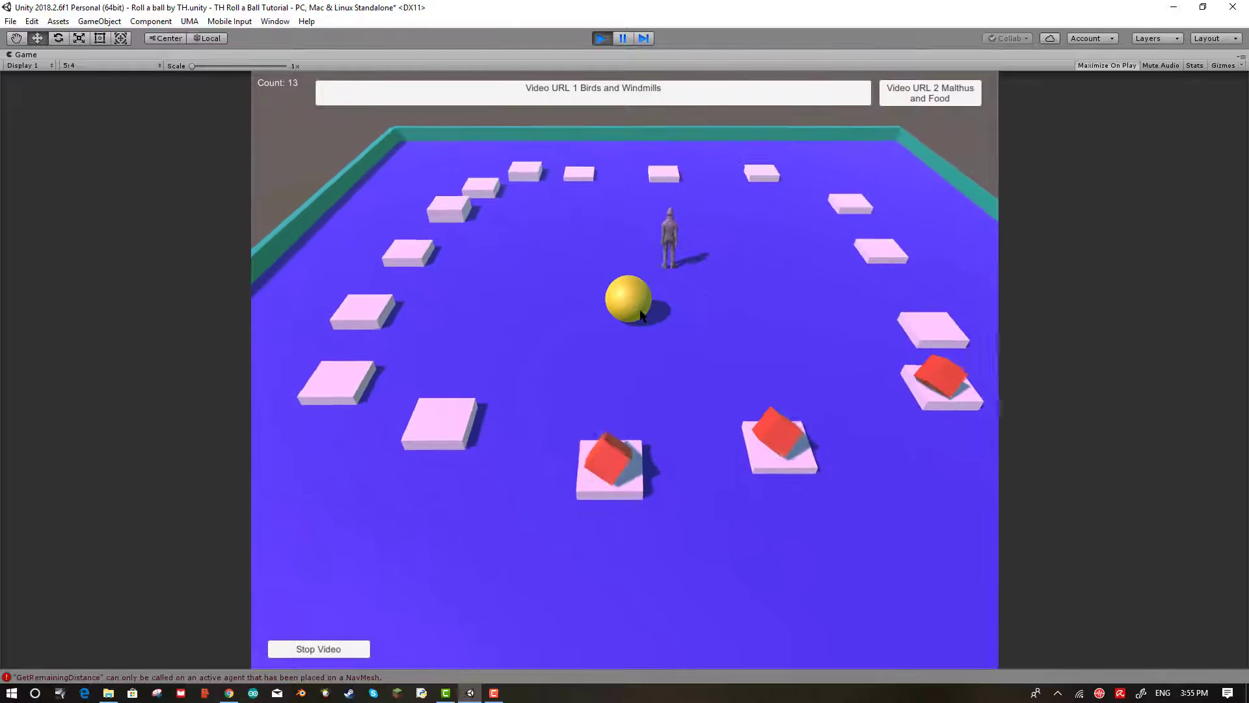
pyautogui.press('Down')
pyautogui.press('Left')
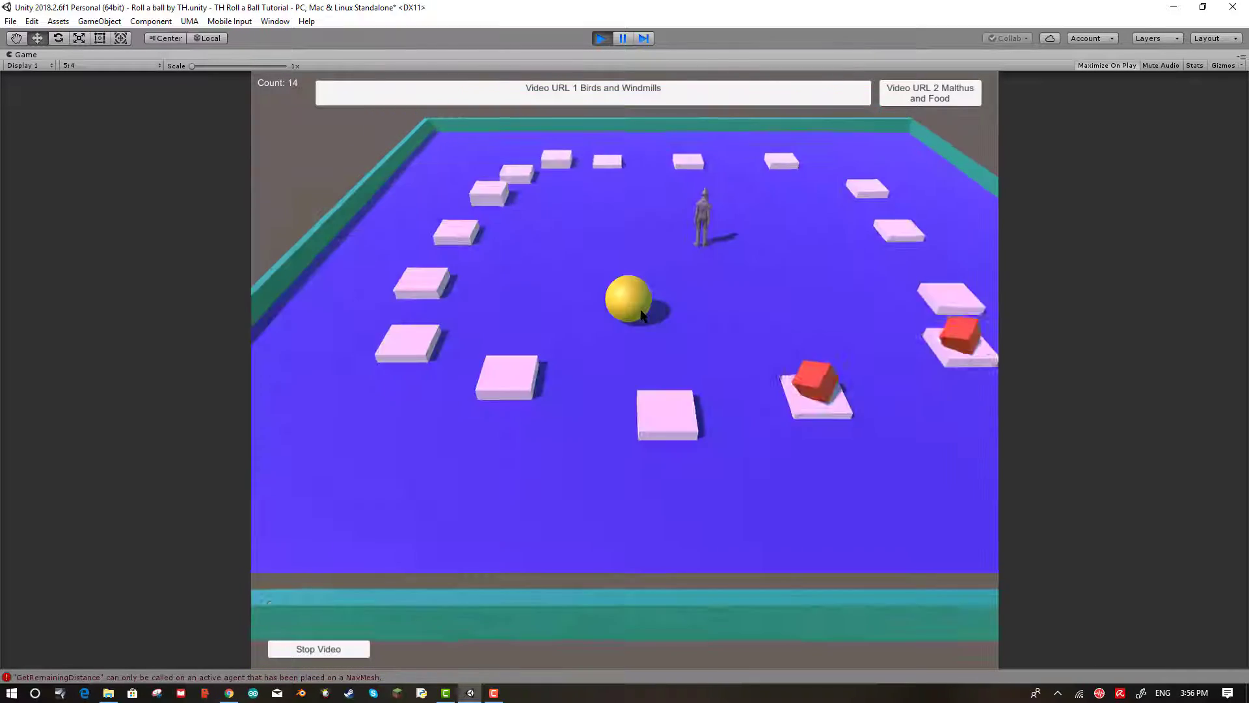
pyautogui.press('Down')
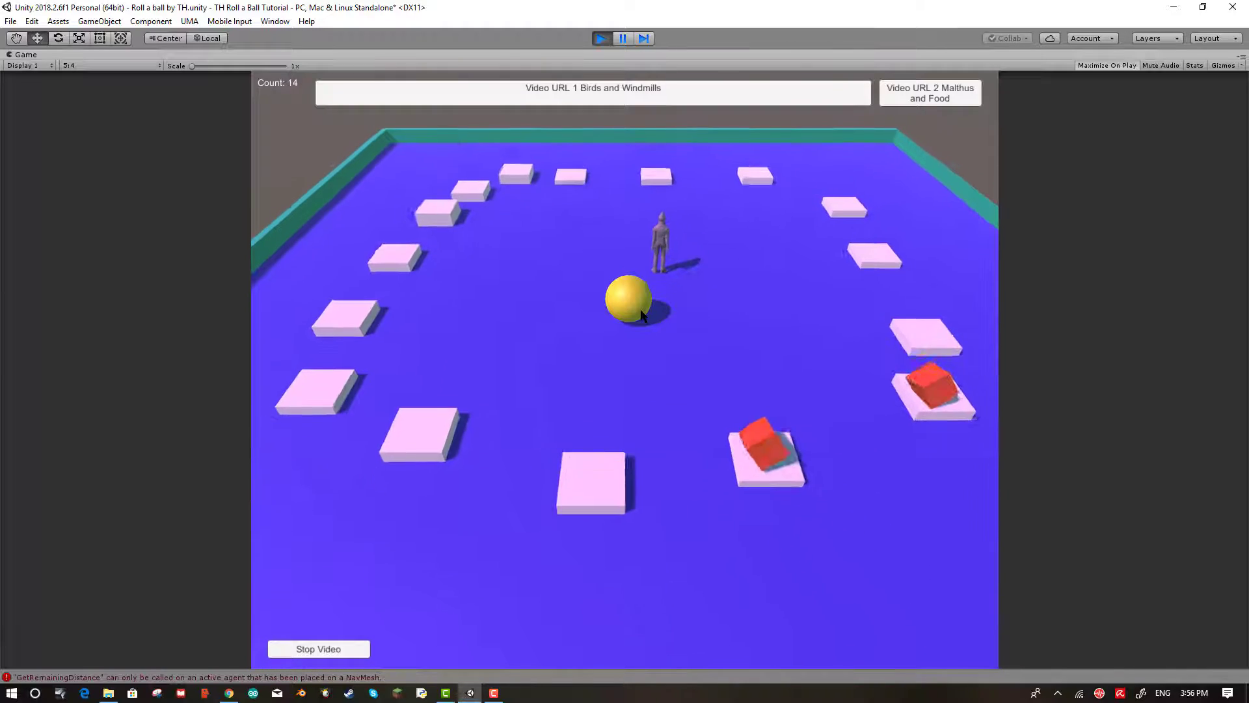
pyautogui.press('Right')
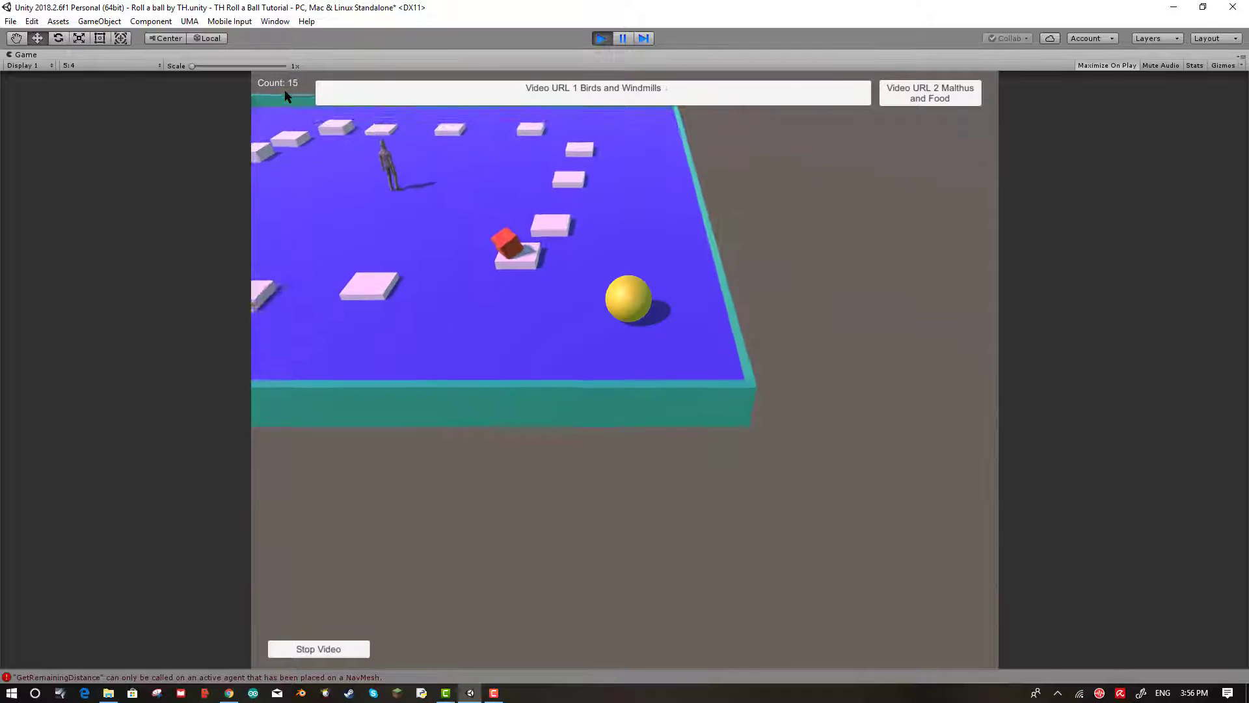
pyautogui.press('Down')
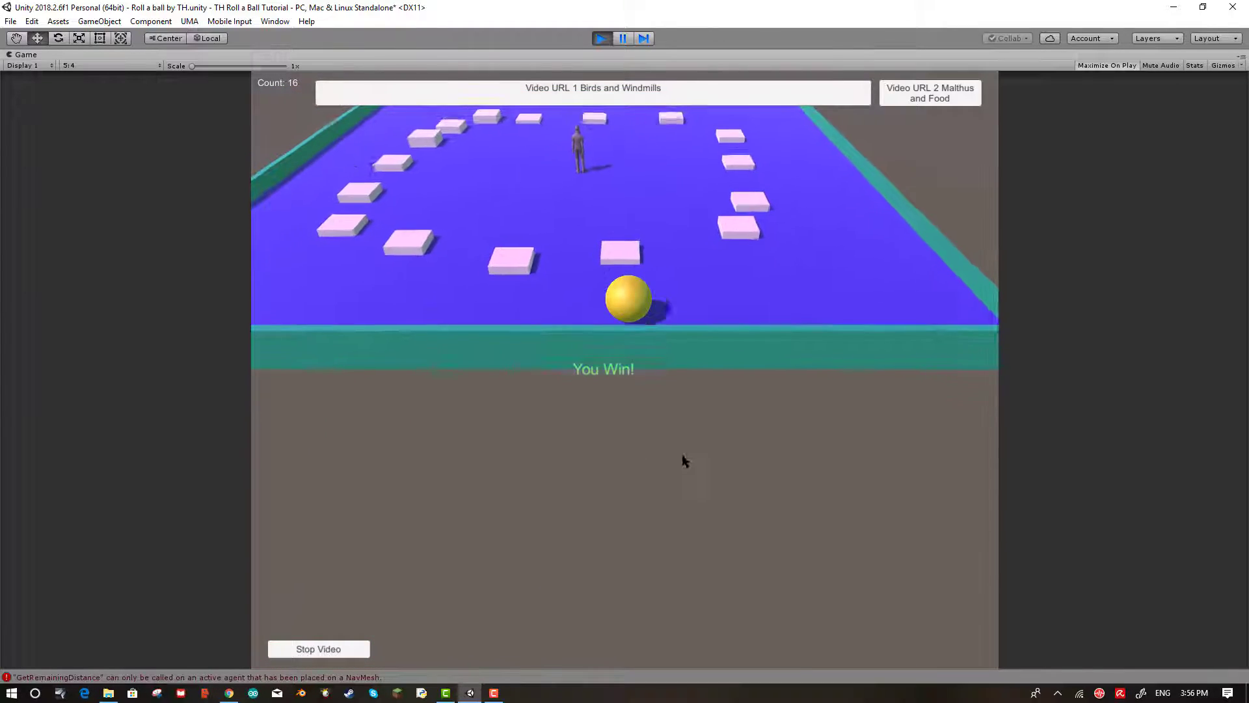
pyautogui.press('Up')
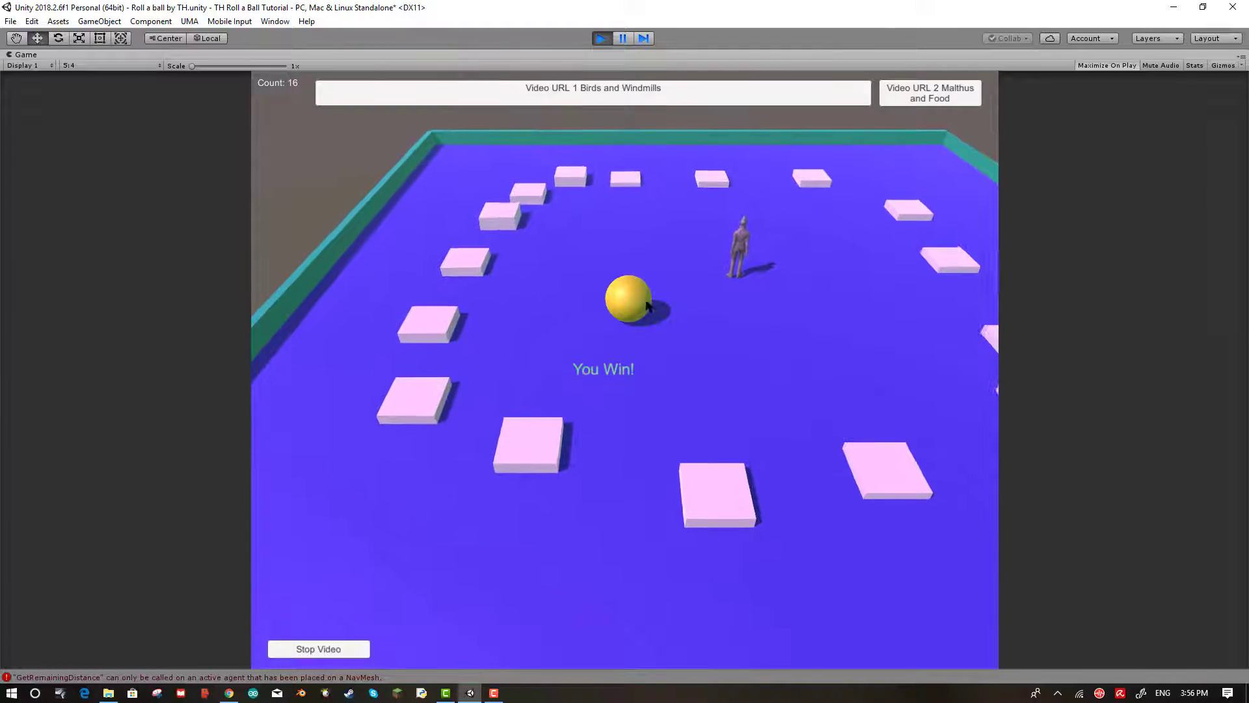
# - Test the Video URL 1 Birds and Windmills link, pause the video it opens, and return to Unity
pyautogui.click(604, 96)
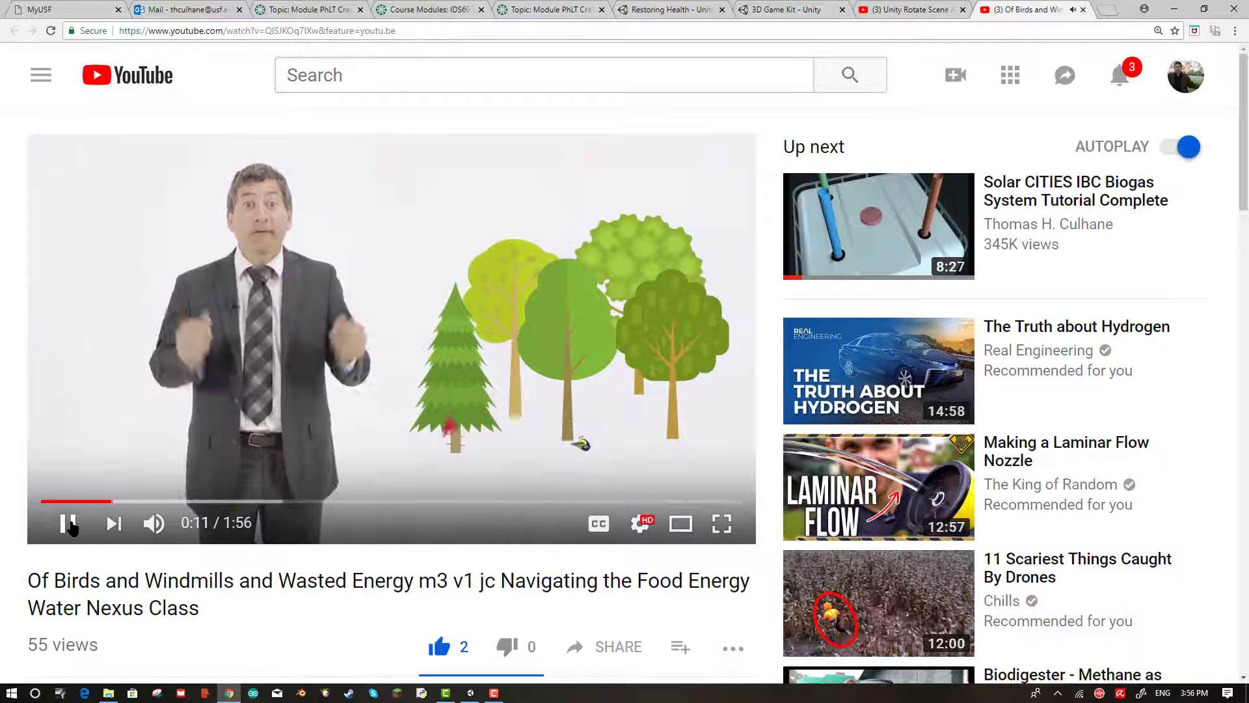
pyautogui.click(68, 524)
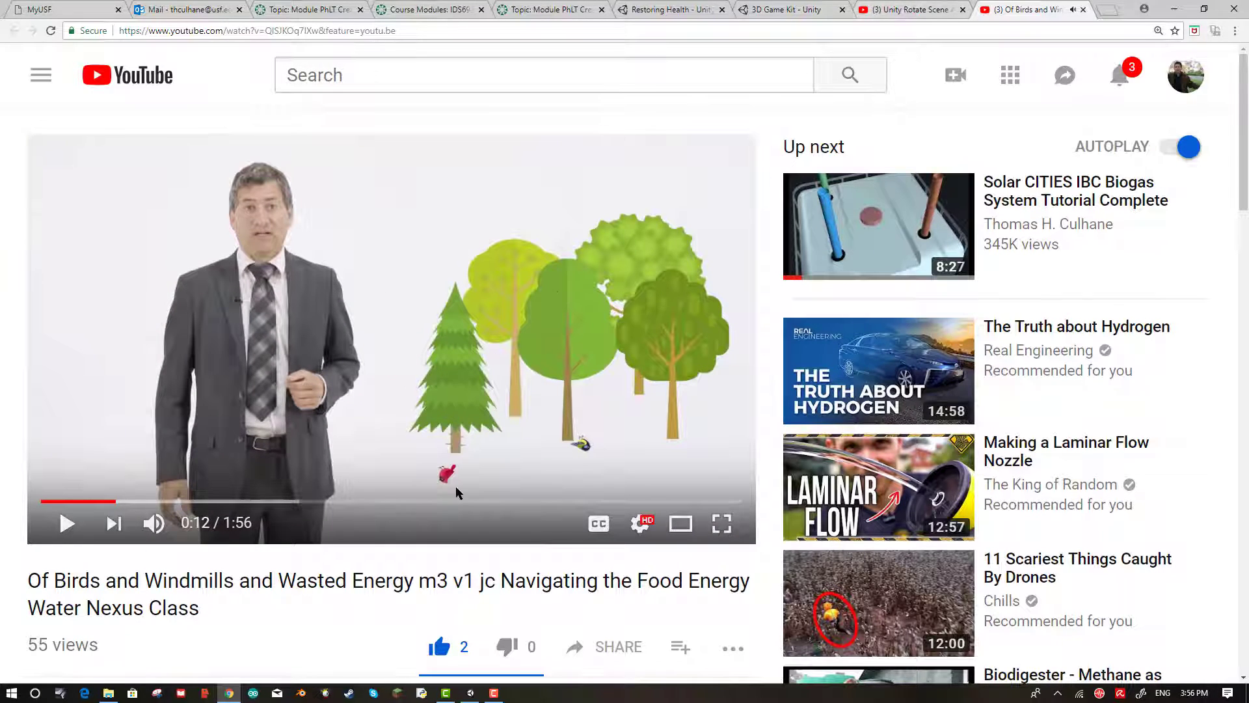
pyautogui.click(470, 693)
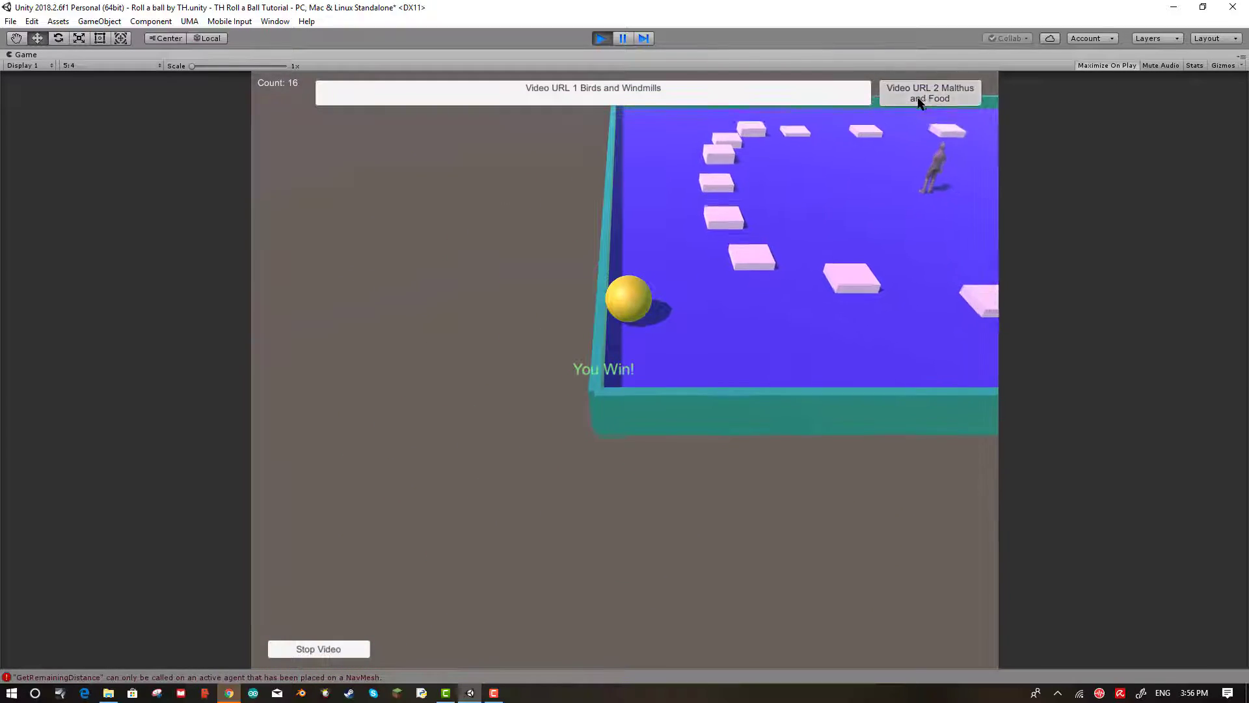
# - Test the Video URL 2 Malthus and Food link, skip the video ahead to about 3:44, and pause it
pyautogui.click(920, 100)
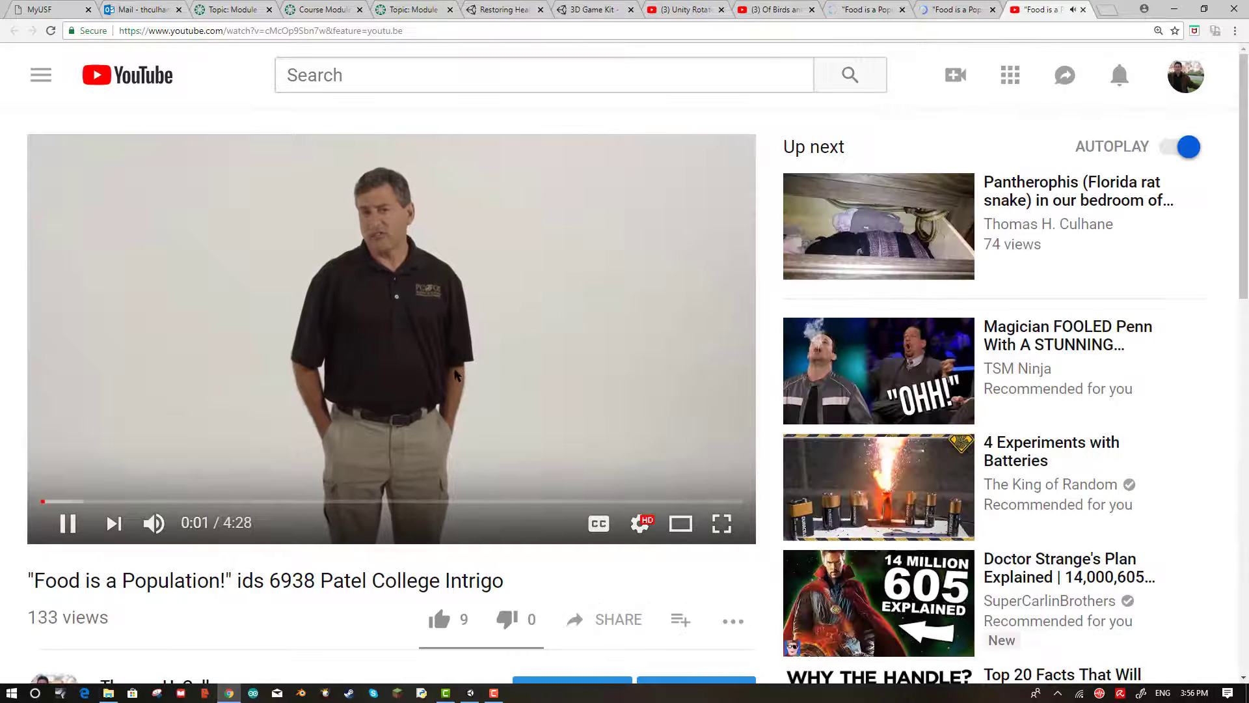
pyautogui.moveTo(156, 524)
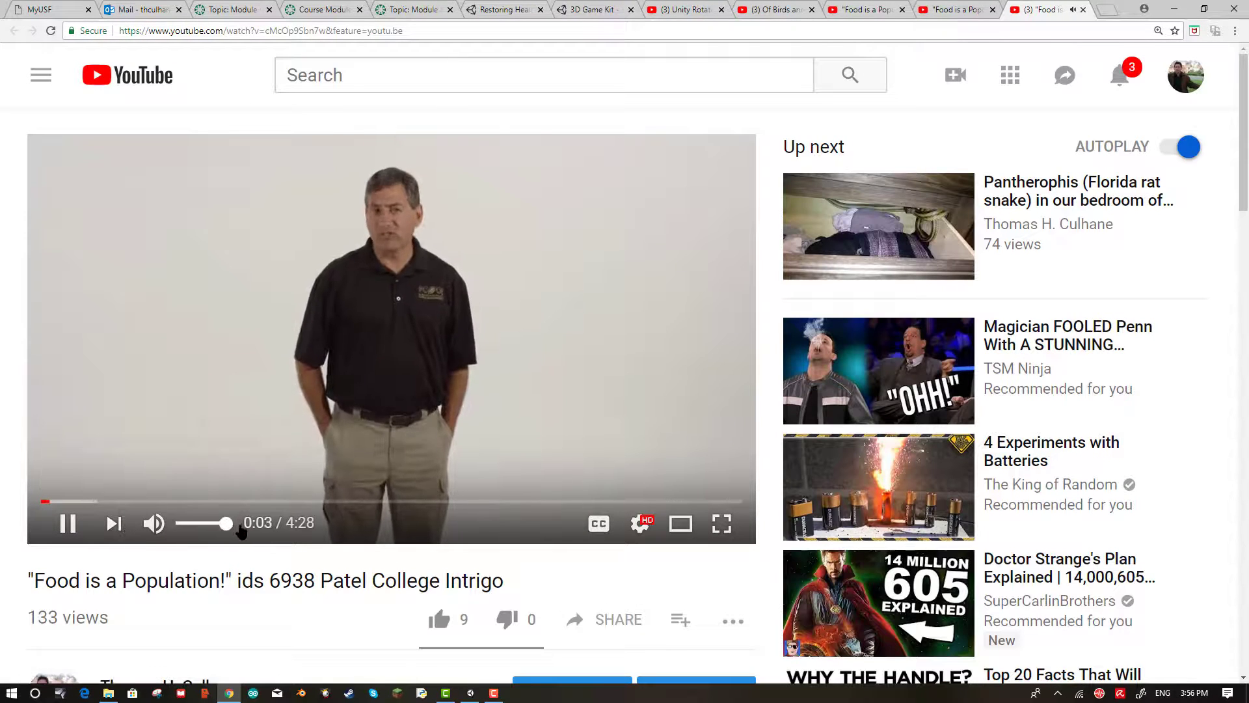
pyautogui.click(82, 501)
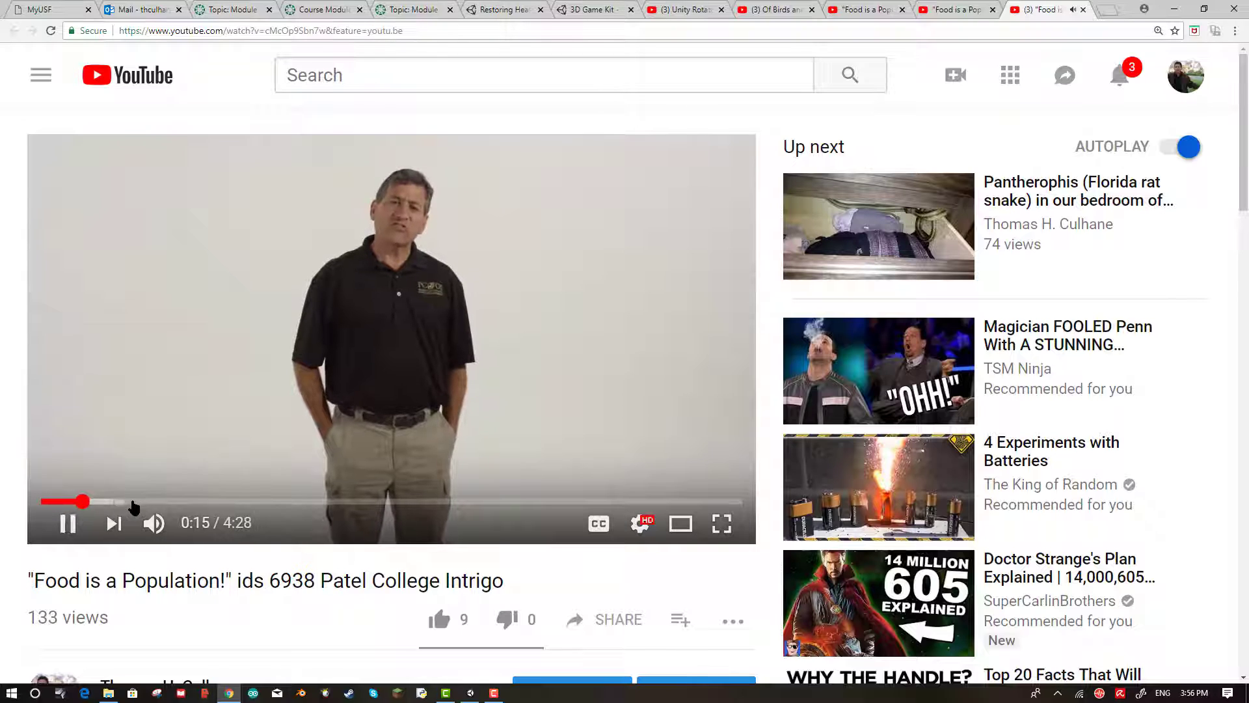
pyautogui.click(134, 502)
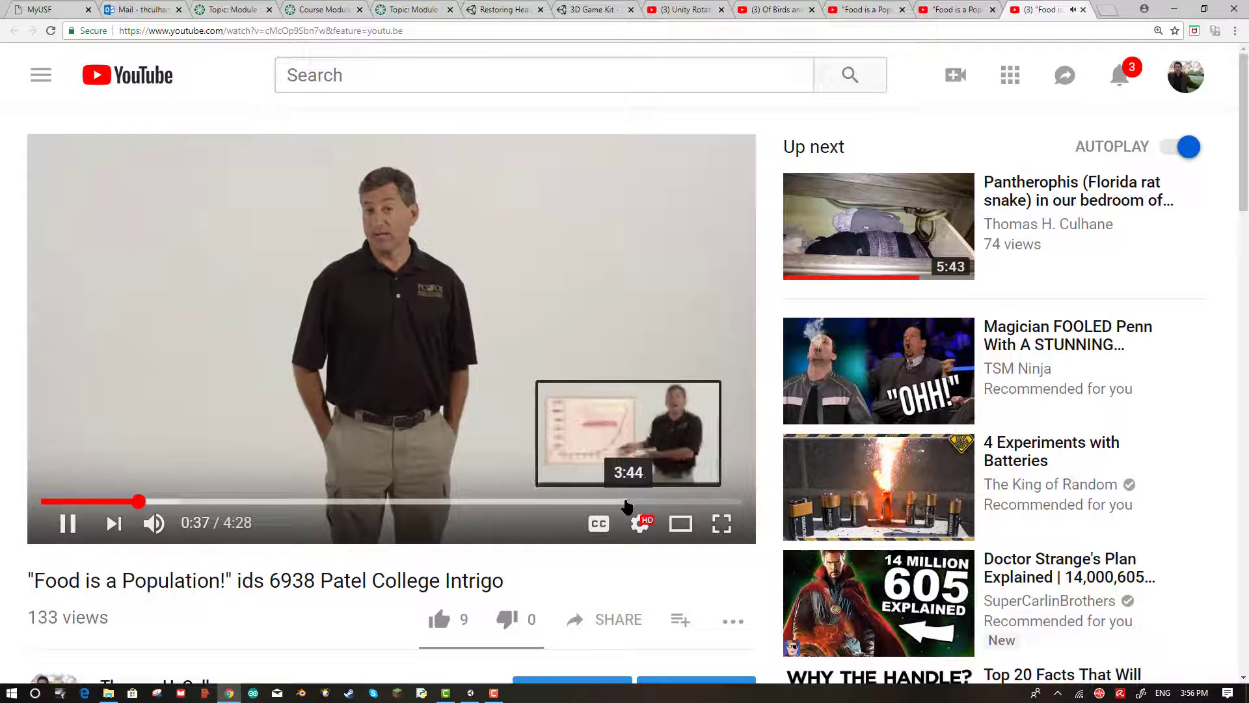
pyautogui.click(623, 502)
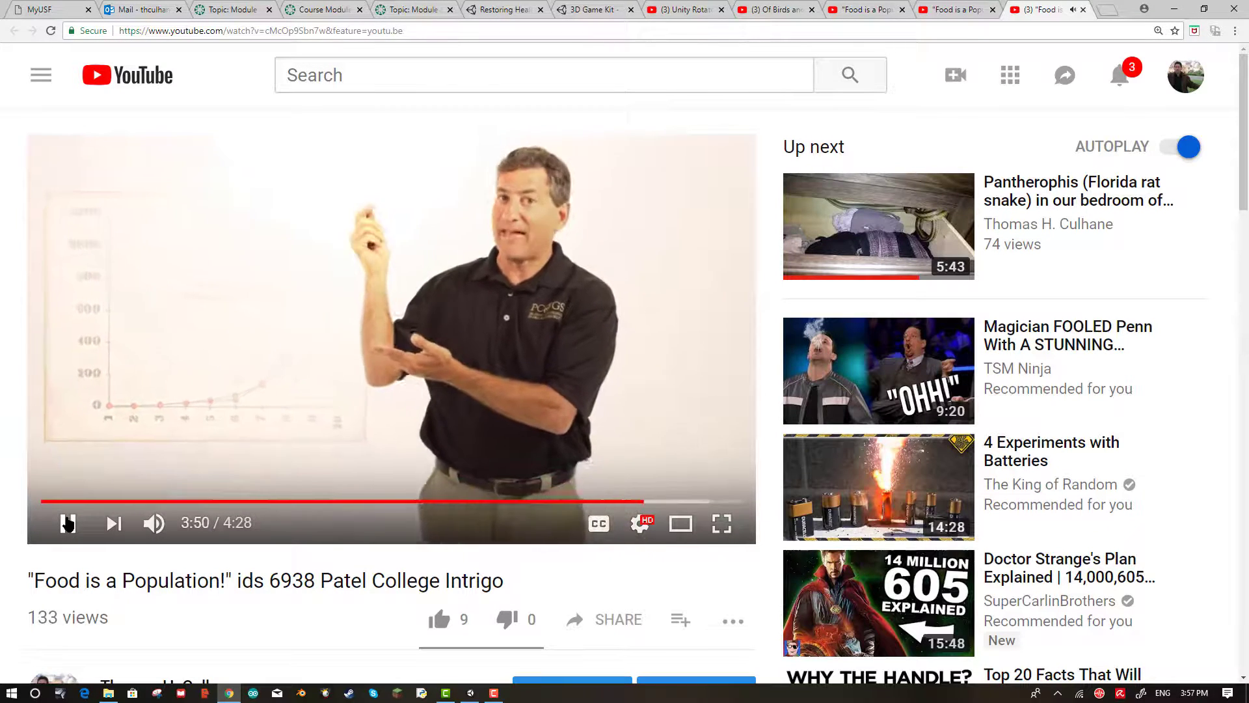
pyautogui.click(68, 523)
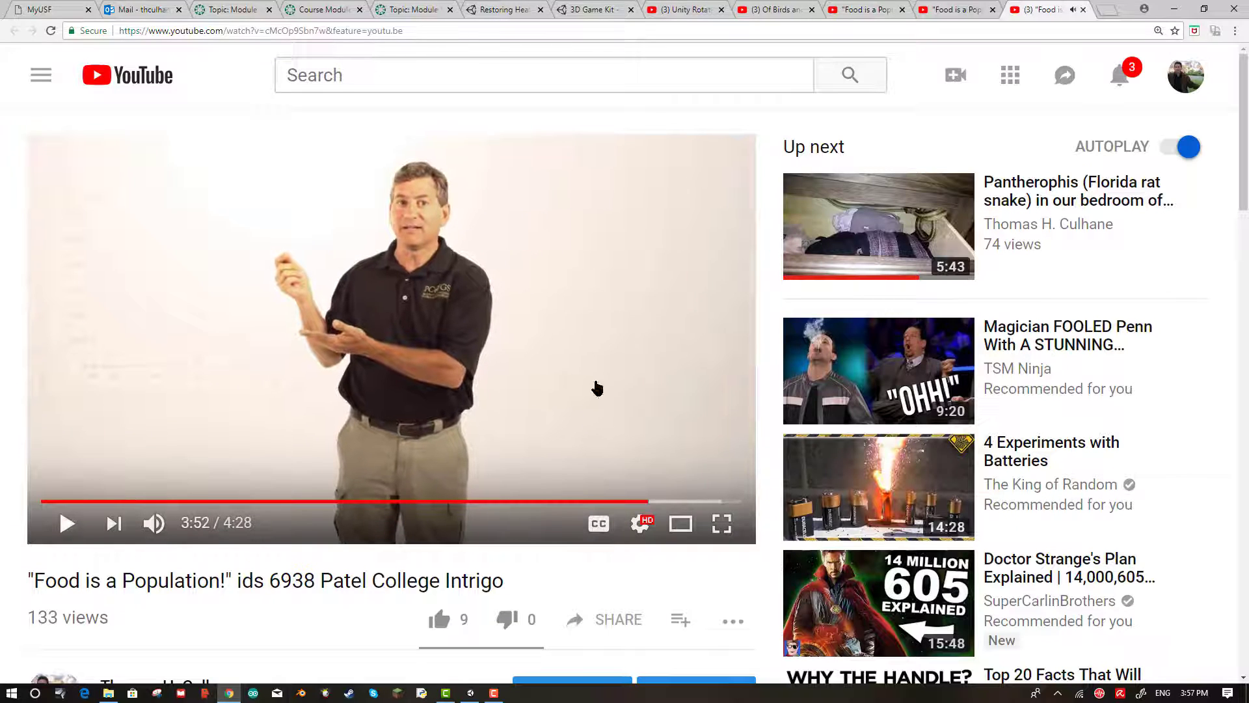
# - Switch back to Unity, roll the ball around the far and right parts of the plane, and stop the game
pyautogui.click(470, 692)
pyautogui.press('Up')
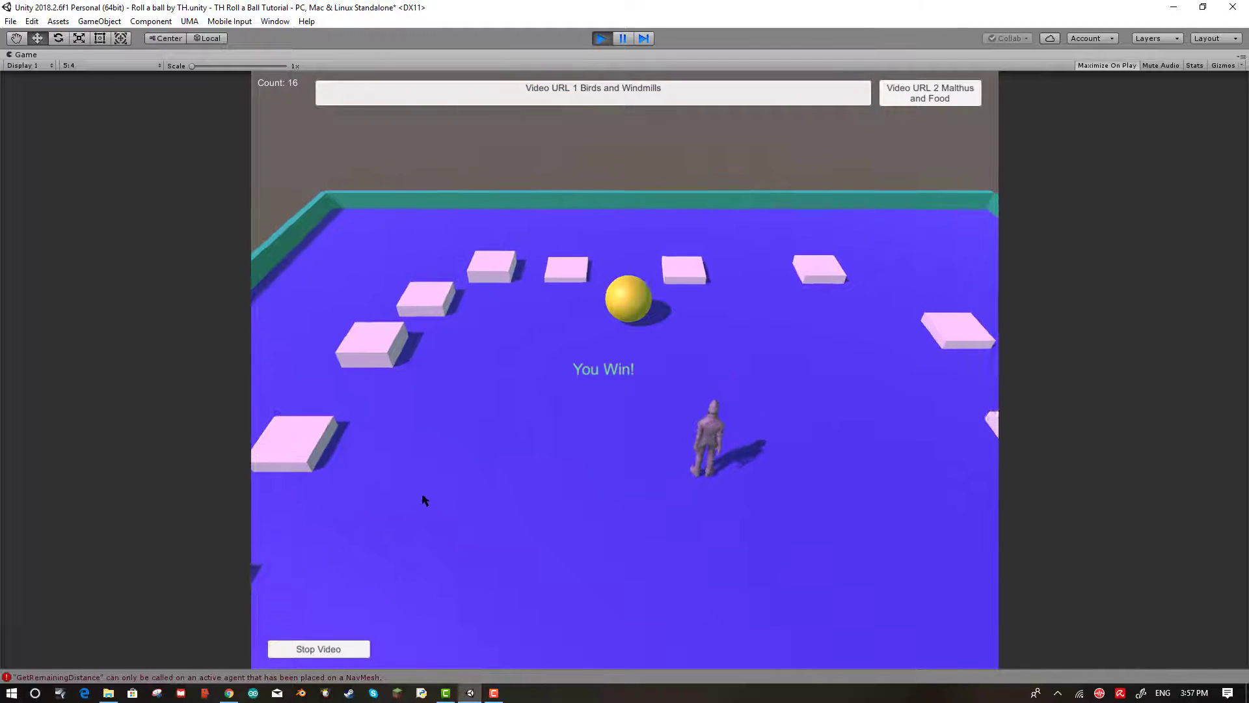
pyautogui.press('Right')
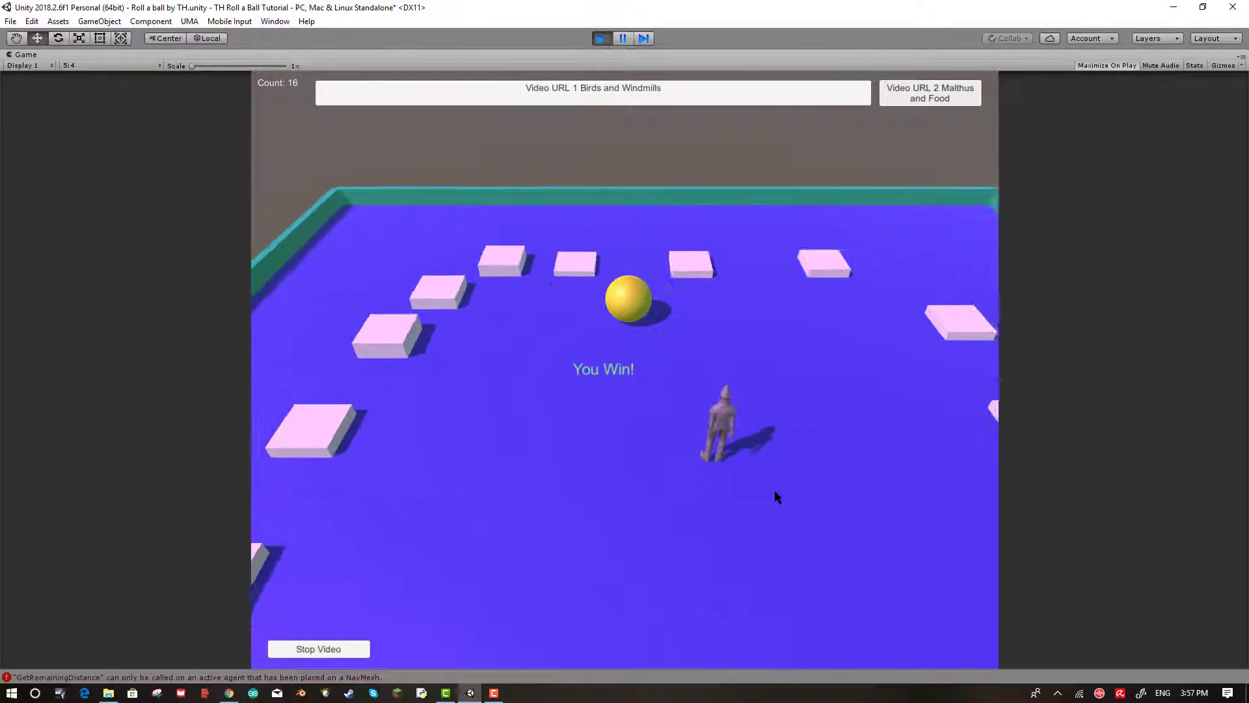
pyautogui.press('Down')
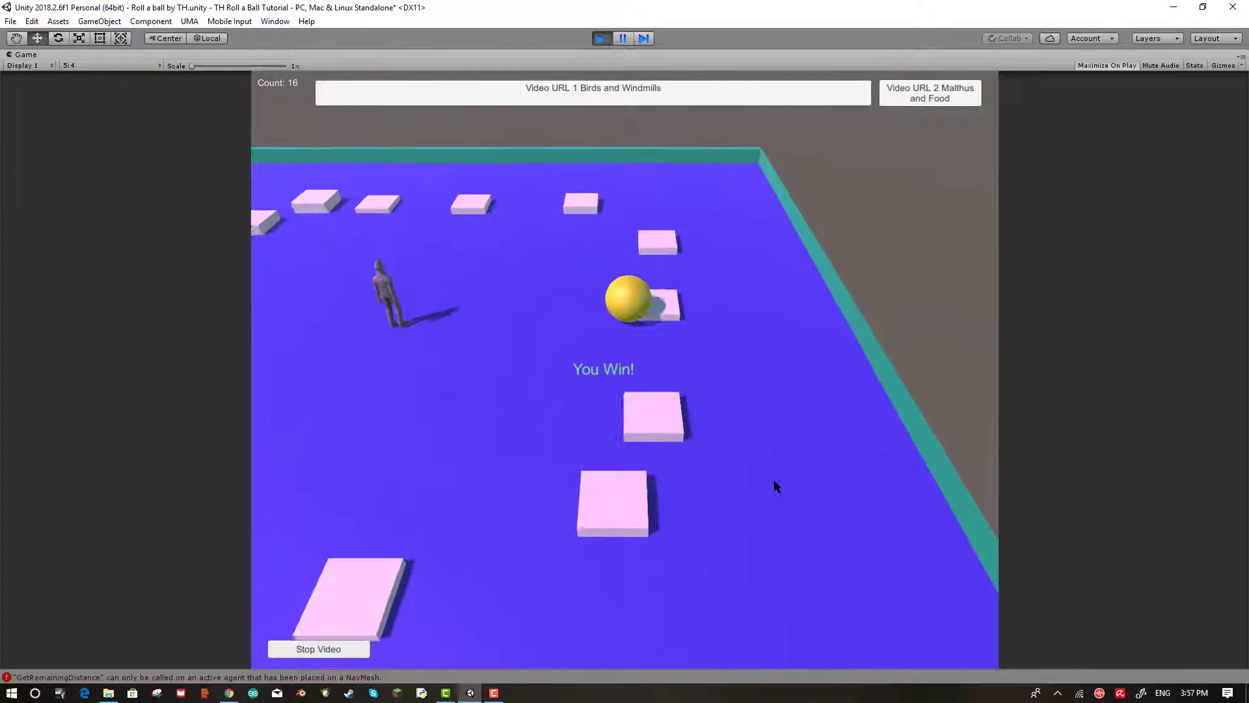
pyautogui.press('Up')
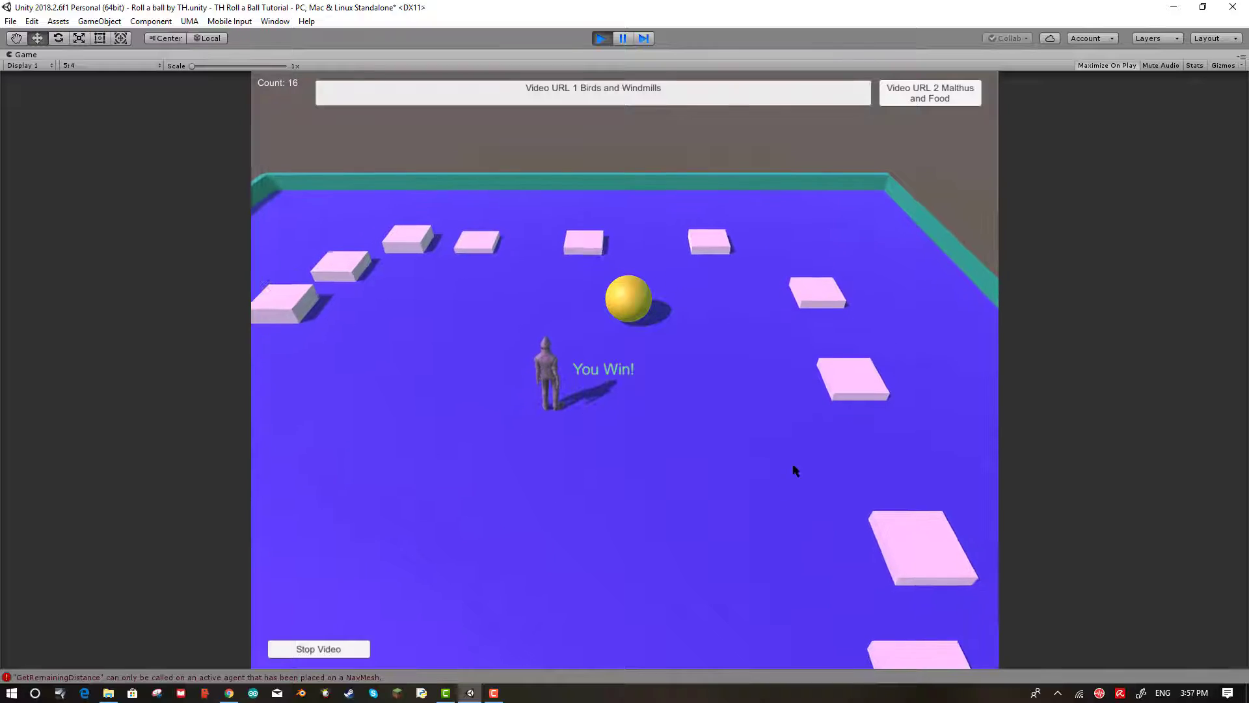
pyautogui.click(600, 39)
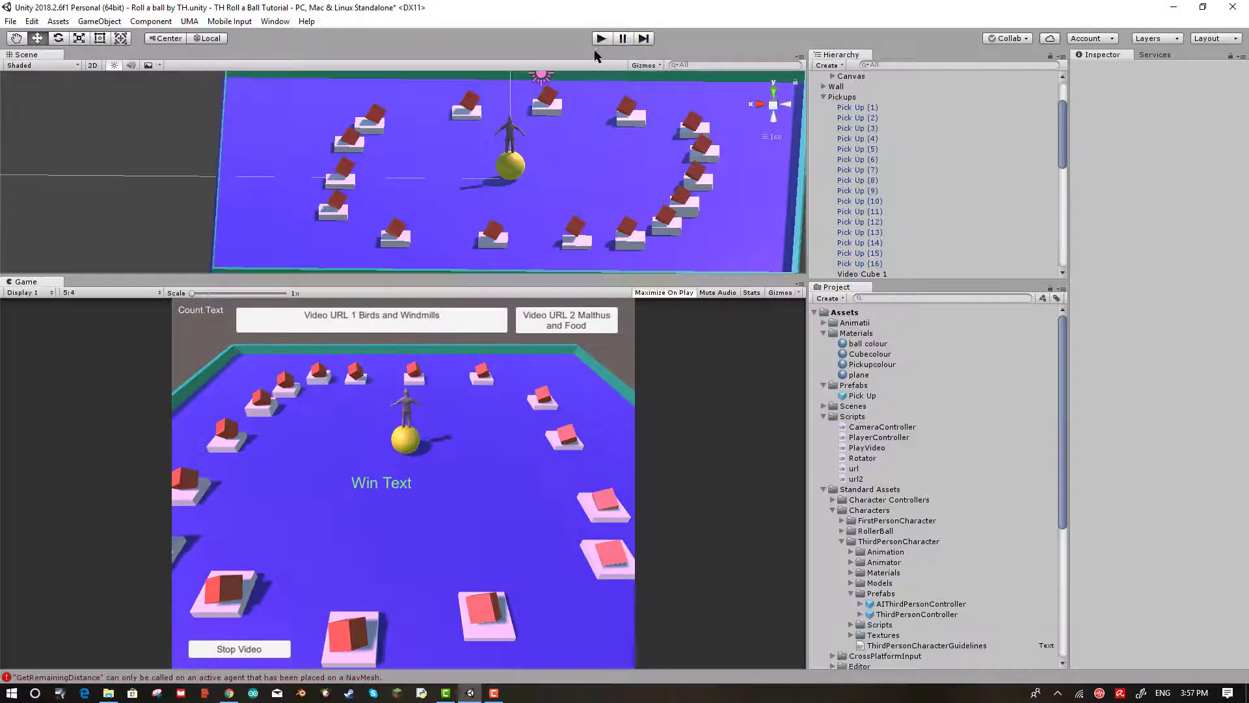
# - Select Video Cube 1 under Pickups and enlarge the Scene view to show the whole plane
pyautogui.scroll(2, 1006, 216)
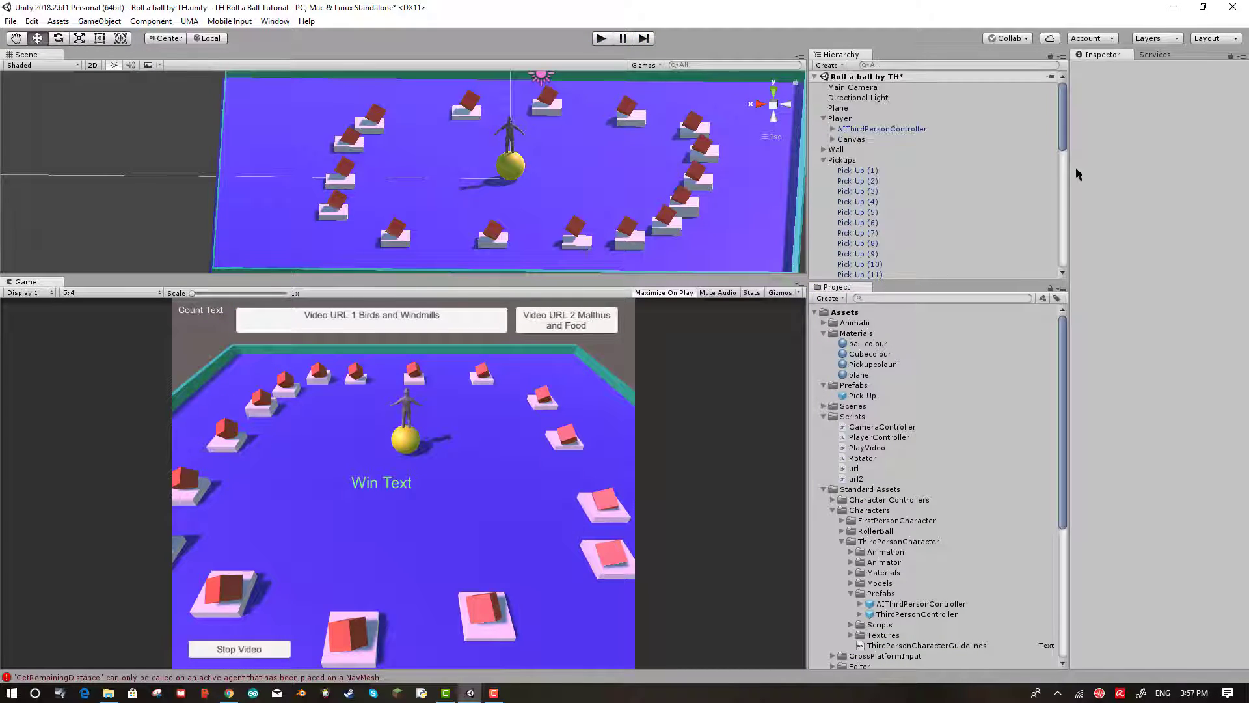
pyautogui.scroll(-5, 1026, 175)
pyautogui.scroll(5, 1024, 170)
pyautogui.scroll(-5, 1016, 144)
pyautogui.scroll(2, 1014, 146)
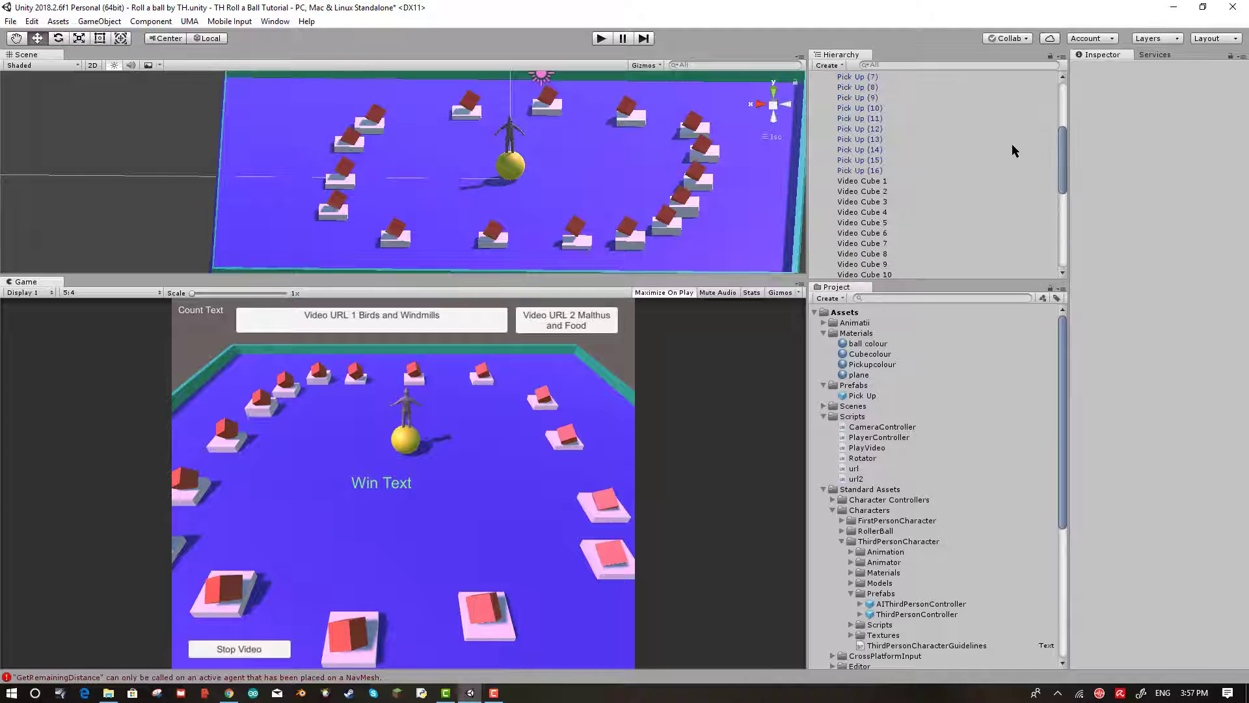
pyautogui.click(865, 182)
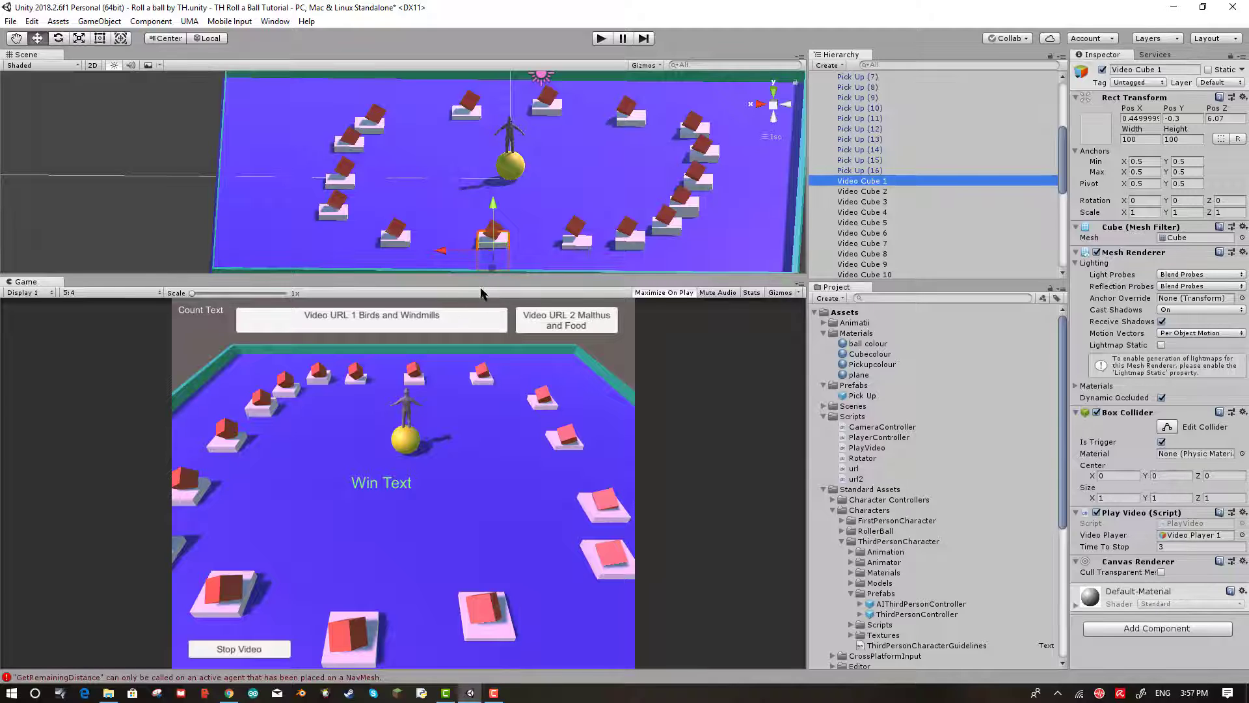
pyautogui.moveTo(480, 272); pyautogui.dragTo(453, 363)
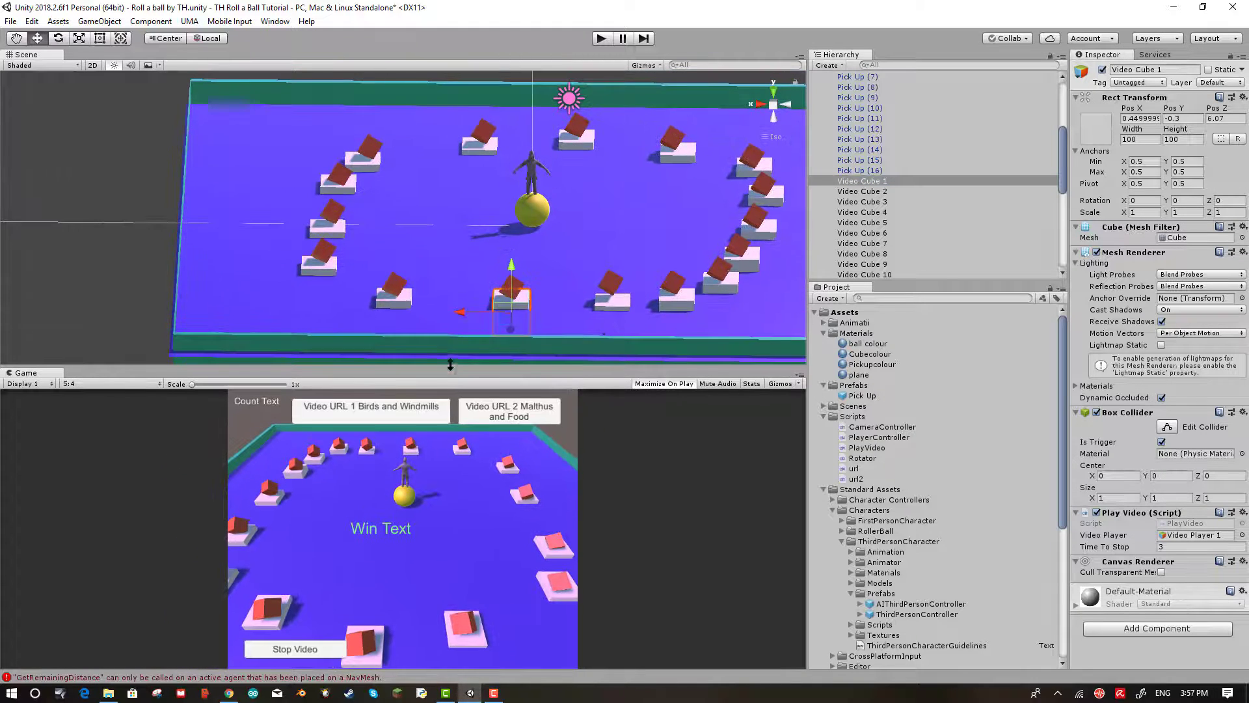
# - Examine the video cubes from Video Cube 2 to Video Cube 16, checking their placement and assigned video players
pyautogui.click(872, 193)
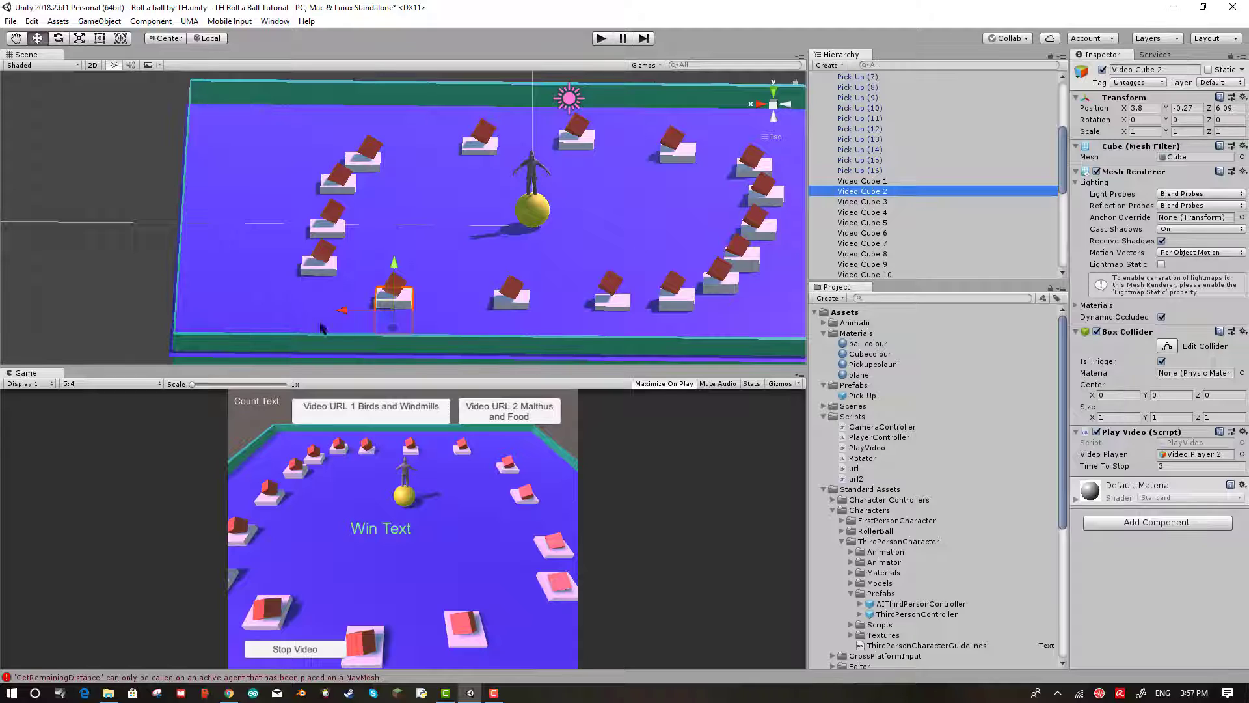
pyautogui.click(883, 202)
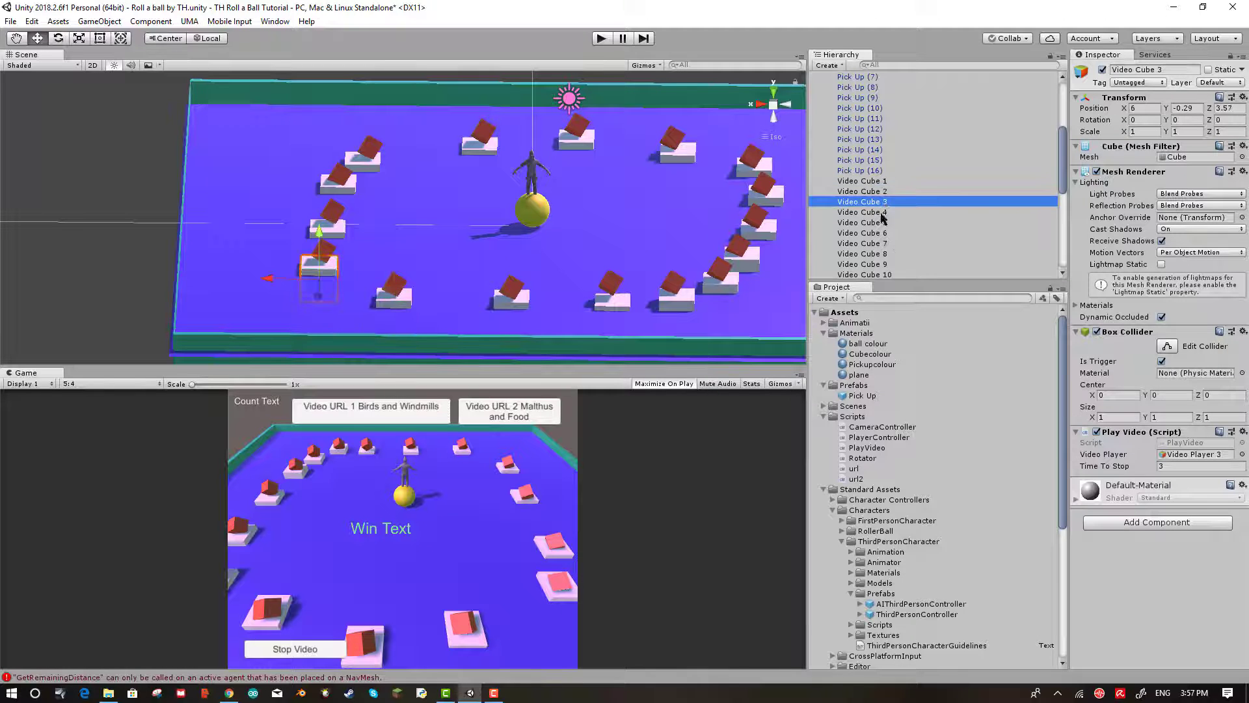
pyautogui.click(878, 212)
pyautogui.click(872, 233)
pyautogui.click(873, 243)
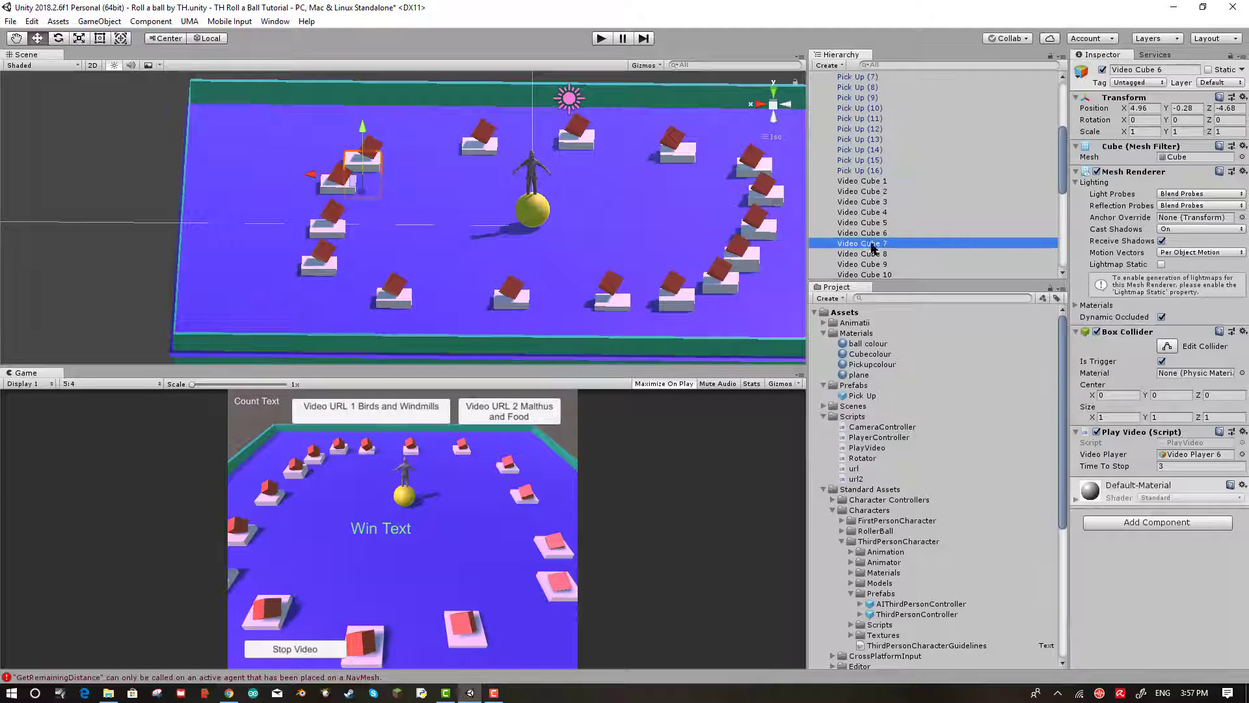
pyautogui.click(888, 254)
pyautogui.scroll(-2, 901, 241)
pyautogui.click(876, 237)
pyautogui.scroll(-2, 875, 247)
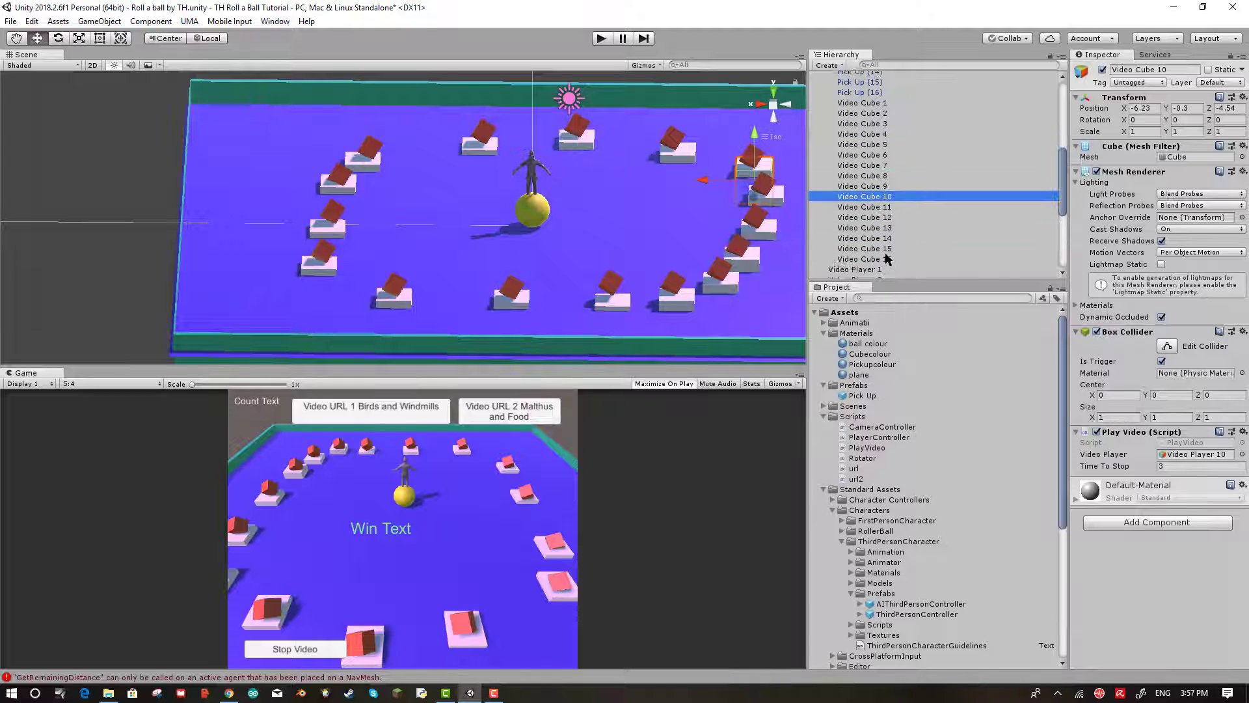
pyautogui.click(876, 259)
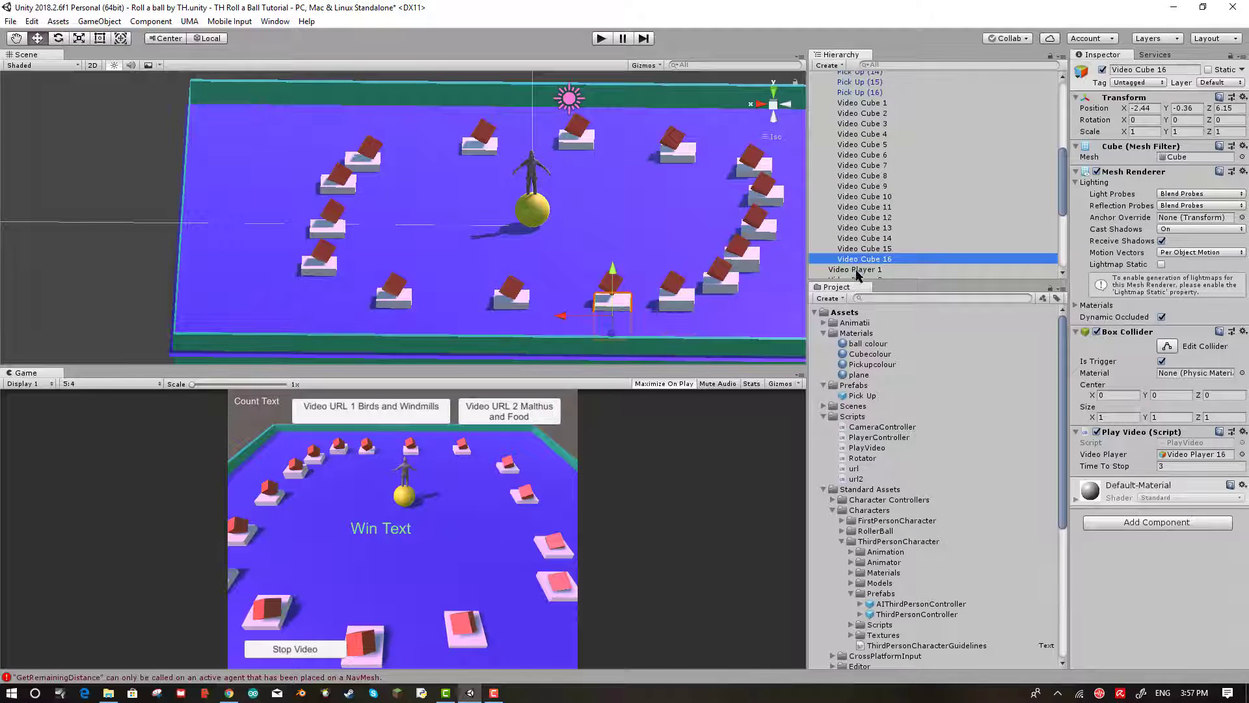
# - Examine Video Cube 1's Play Video settings and Video Player 1's source options, and locate its assigned clip among the project's videos
pyautogui.click(871, 103)
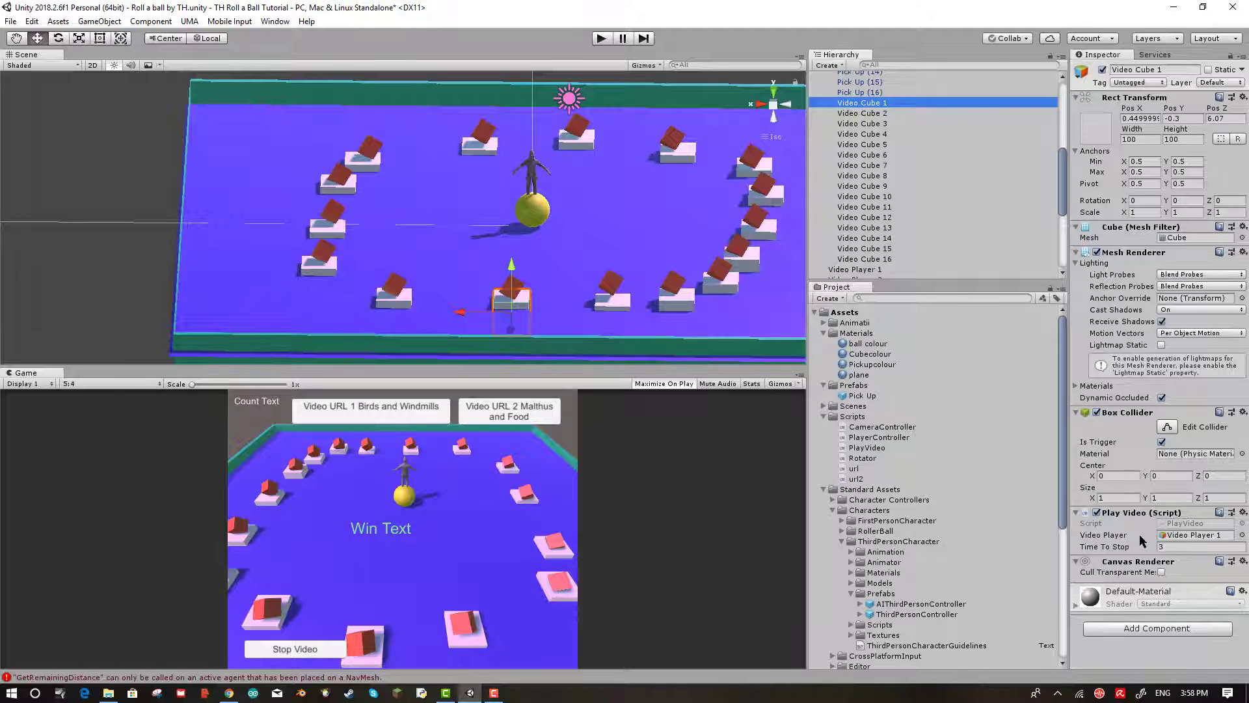
pyautogui.scroll(-5, 954, 208)
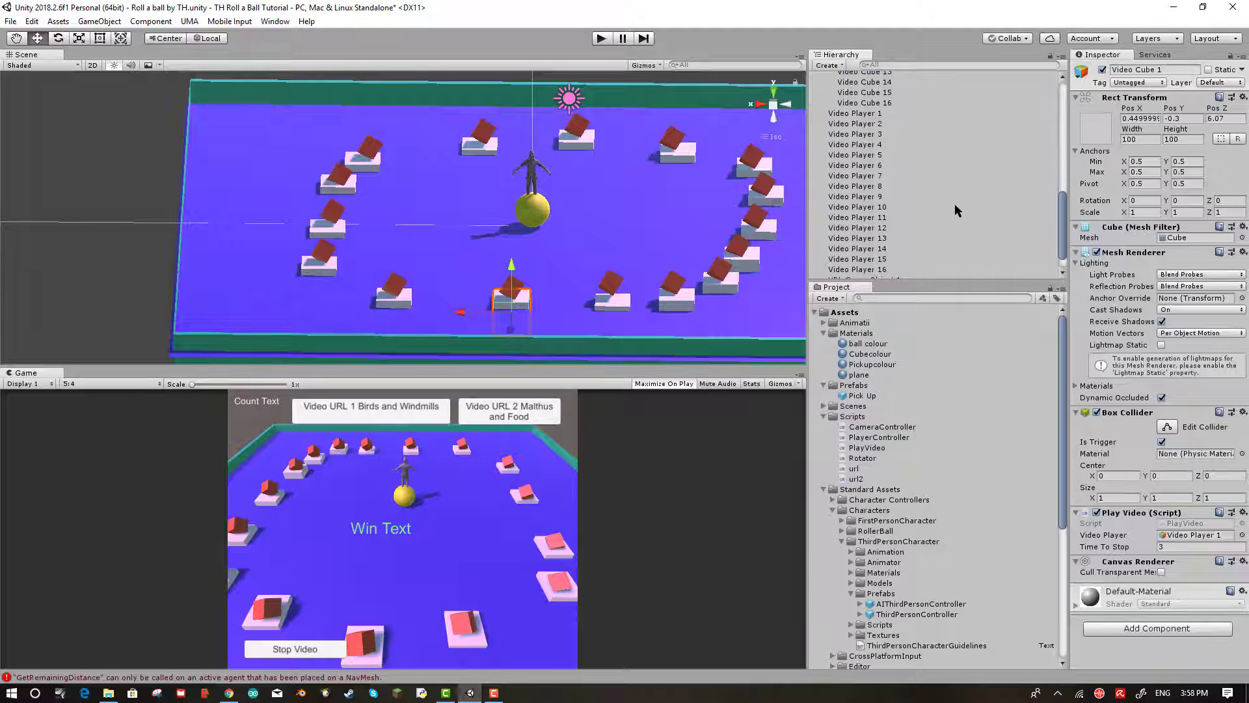
pyautogui.click(873, 114)
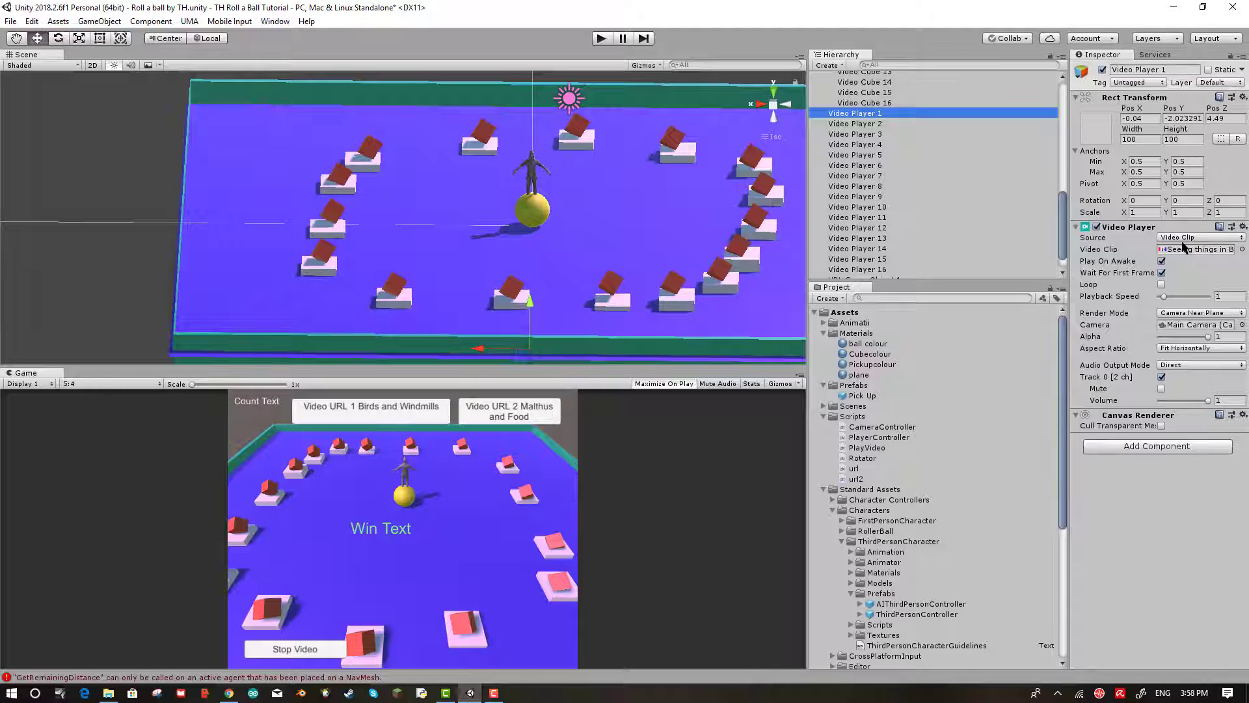
pyautogui.click(1208, 239)
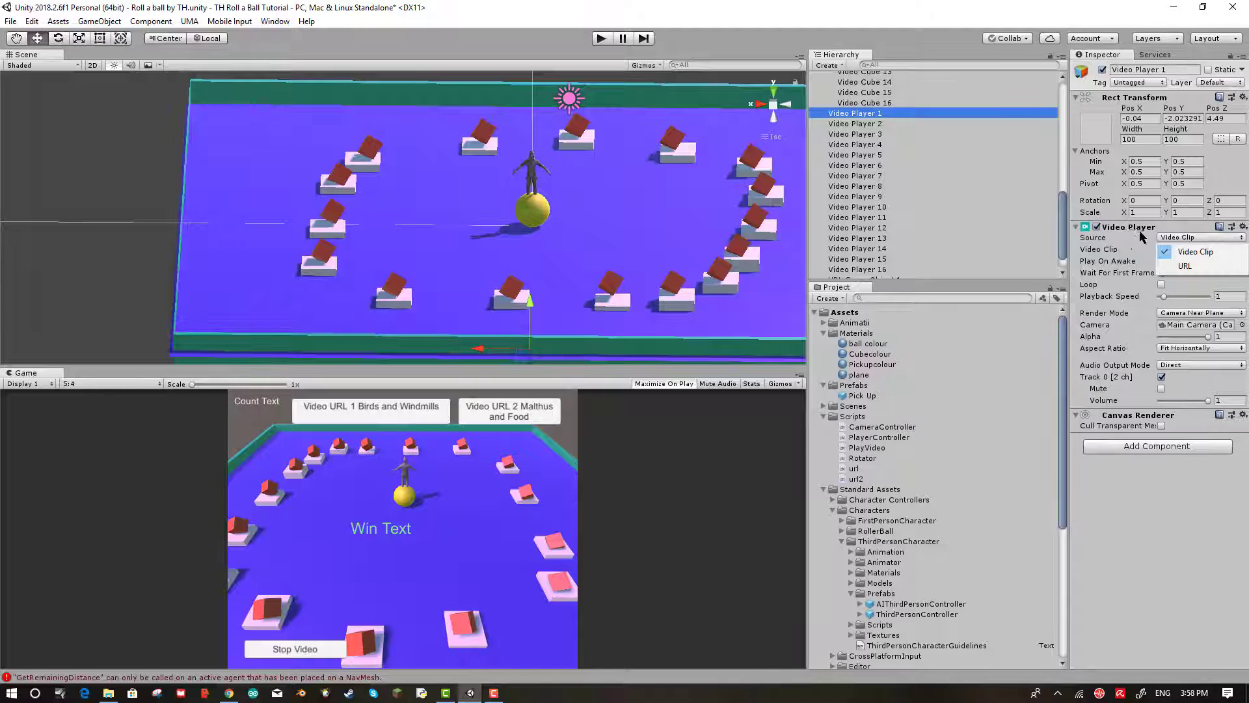
pyautogui.click(1140, 239)
pyautogui.click(1182, 251)
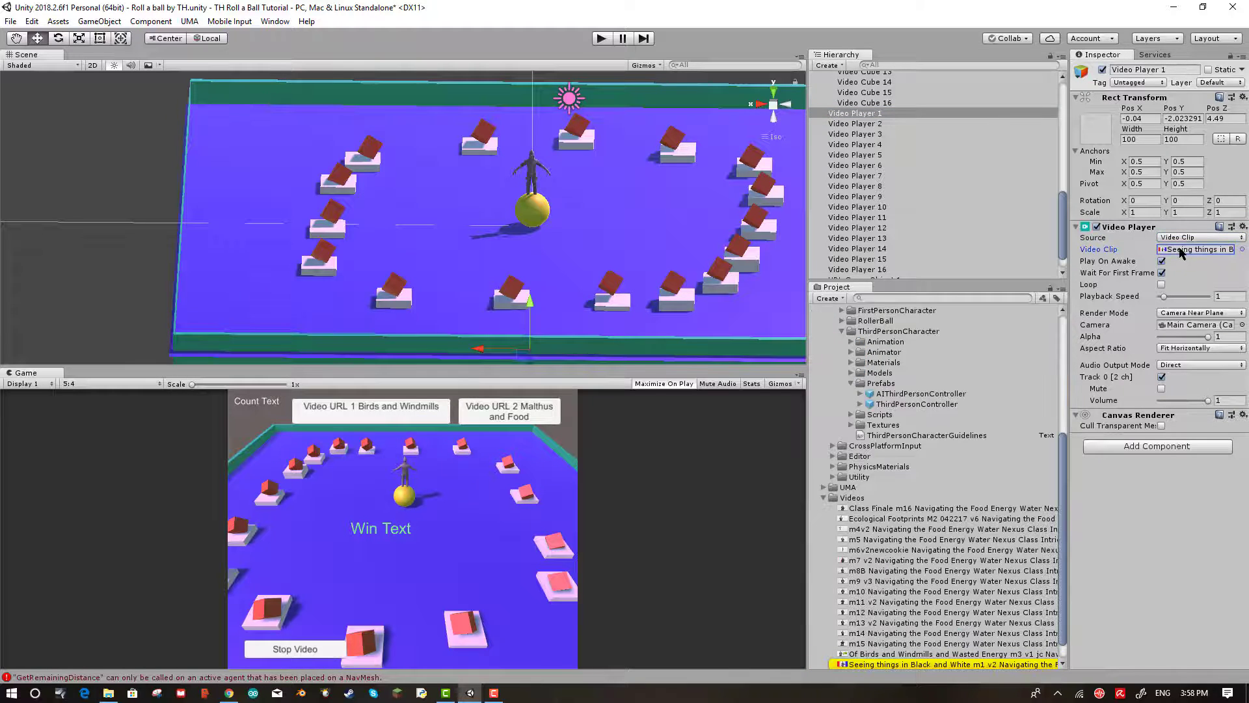
pyautogui.scroll(-1, 976, 638)
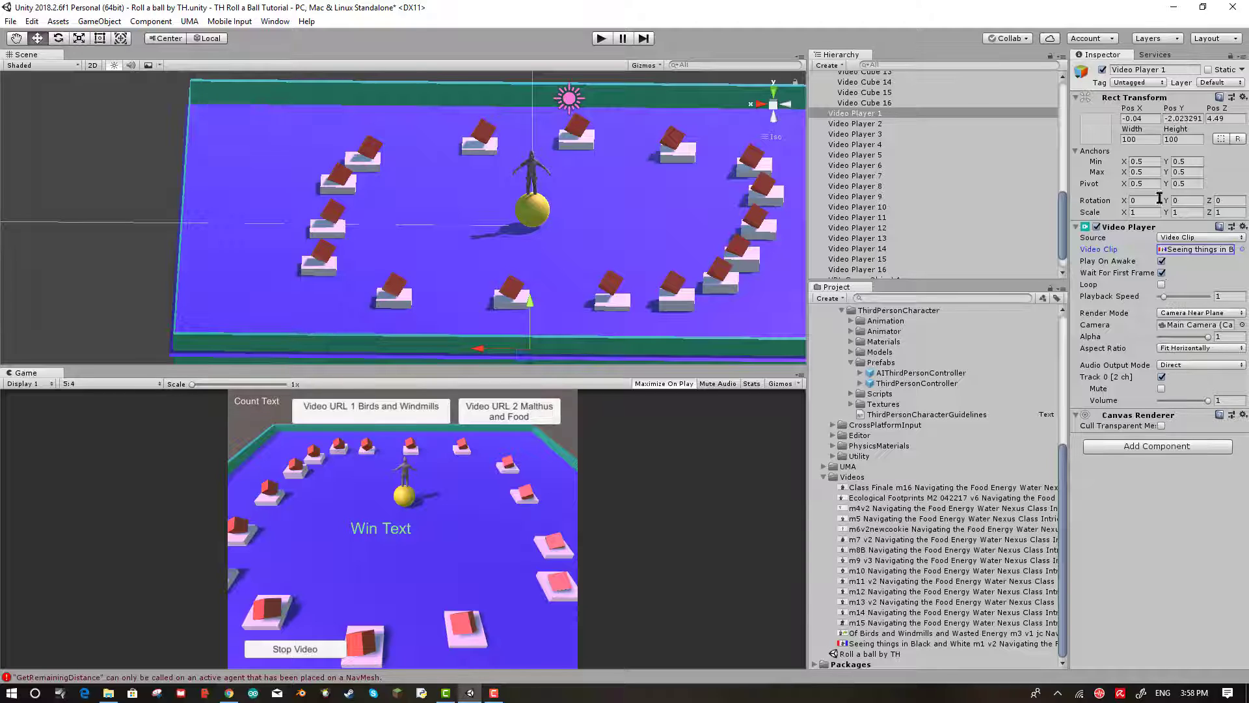
# - Select Video Cube 1 in the hierarchy and set the Time To Stop of its Play Video script to 3
pyautogui.scroll(7, 967, 206)
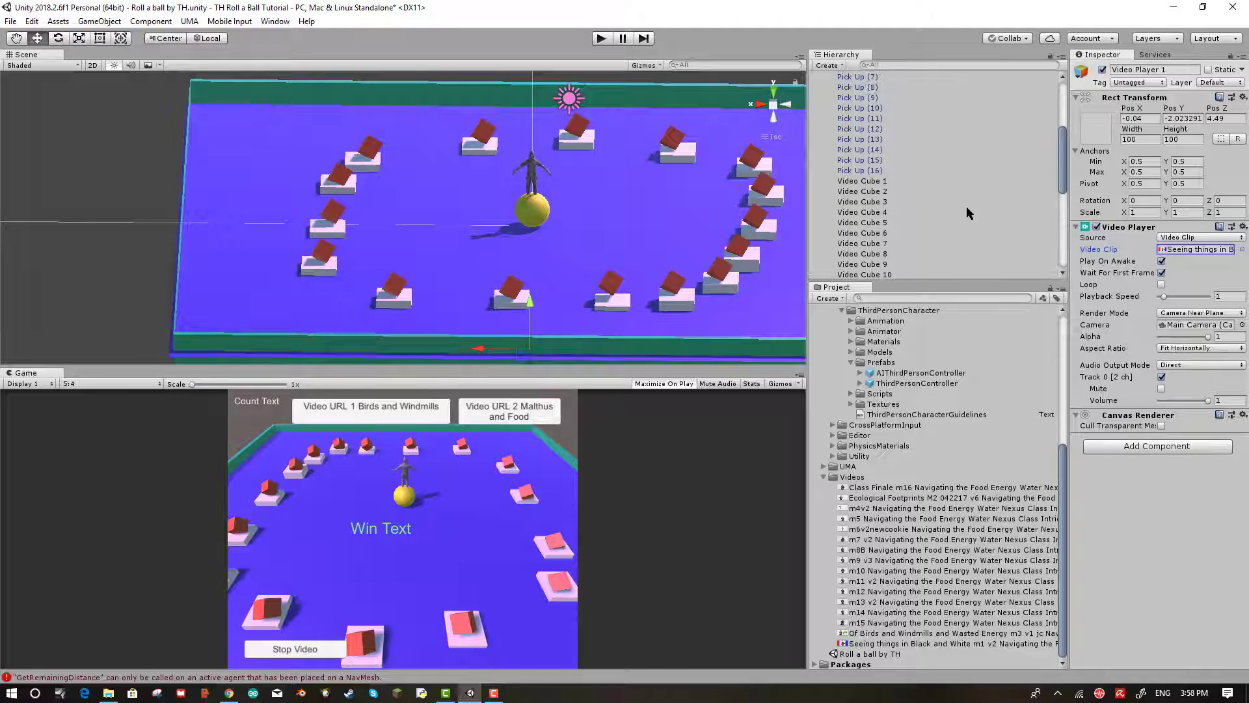
pyautogui.scroll(-2, 966, 205)
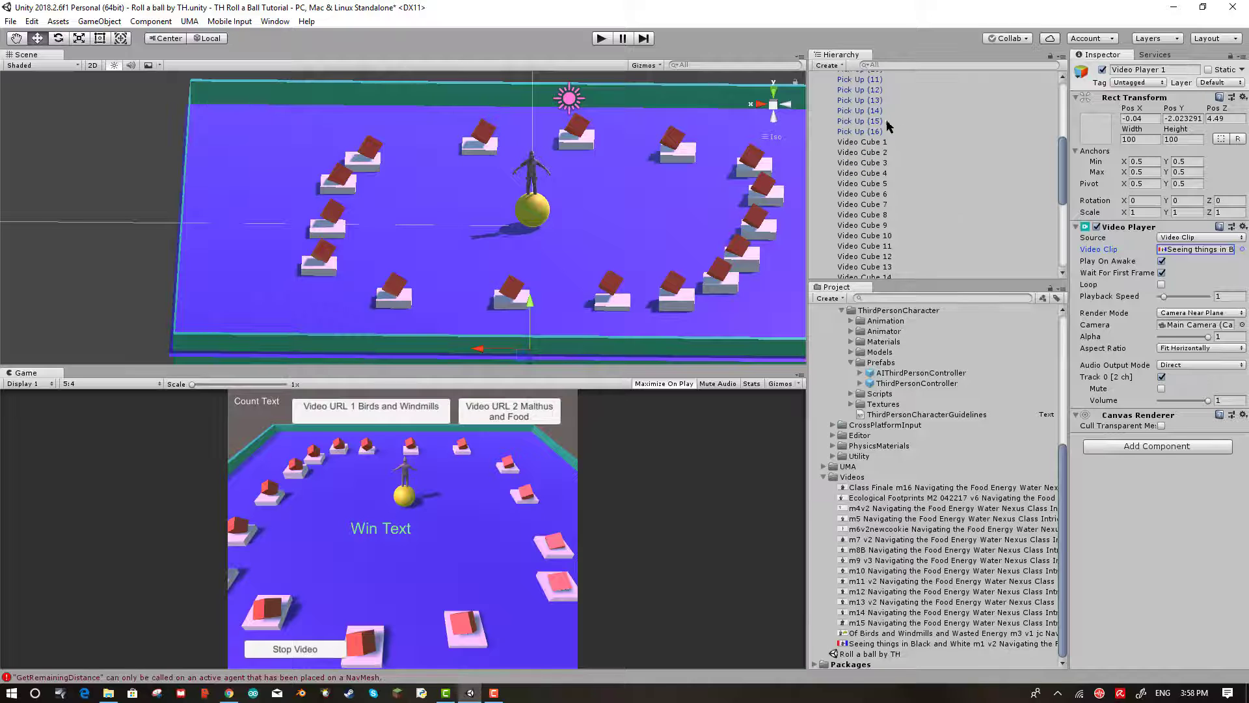
pyautogui.click(878, 142)
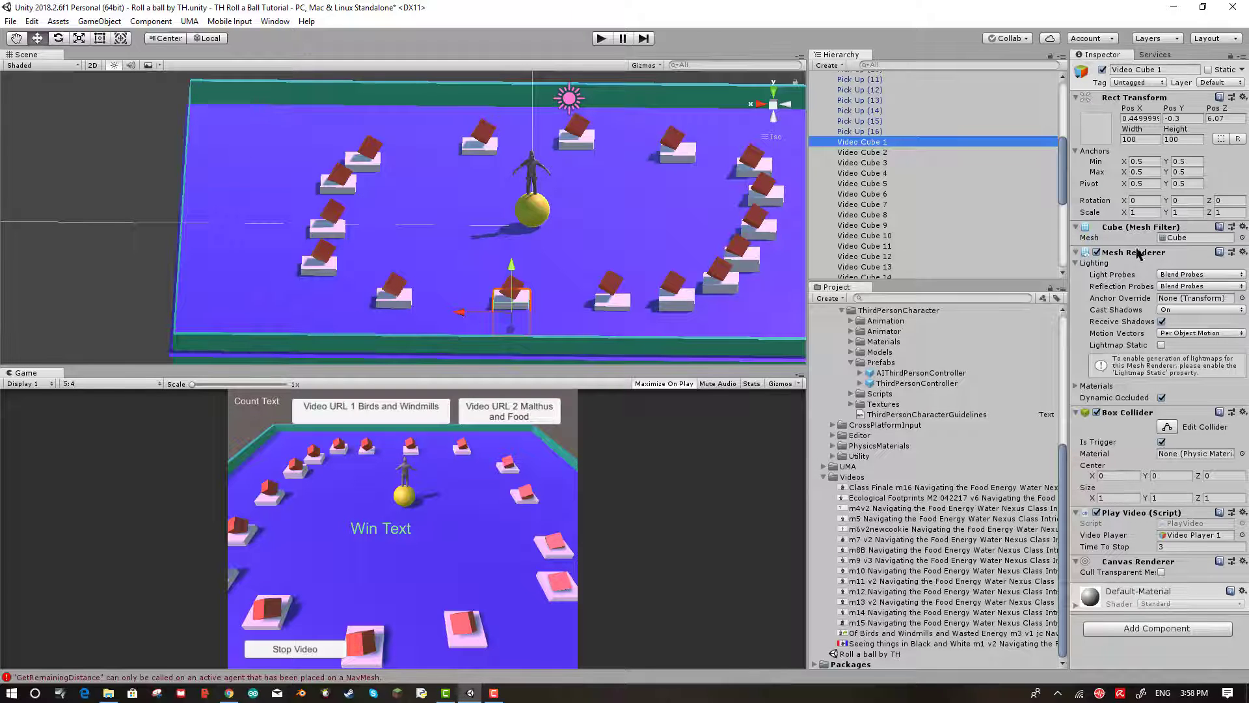
pyautogui.scroll(-3, 957, 222)
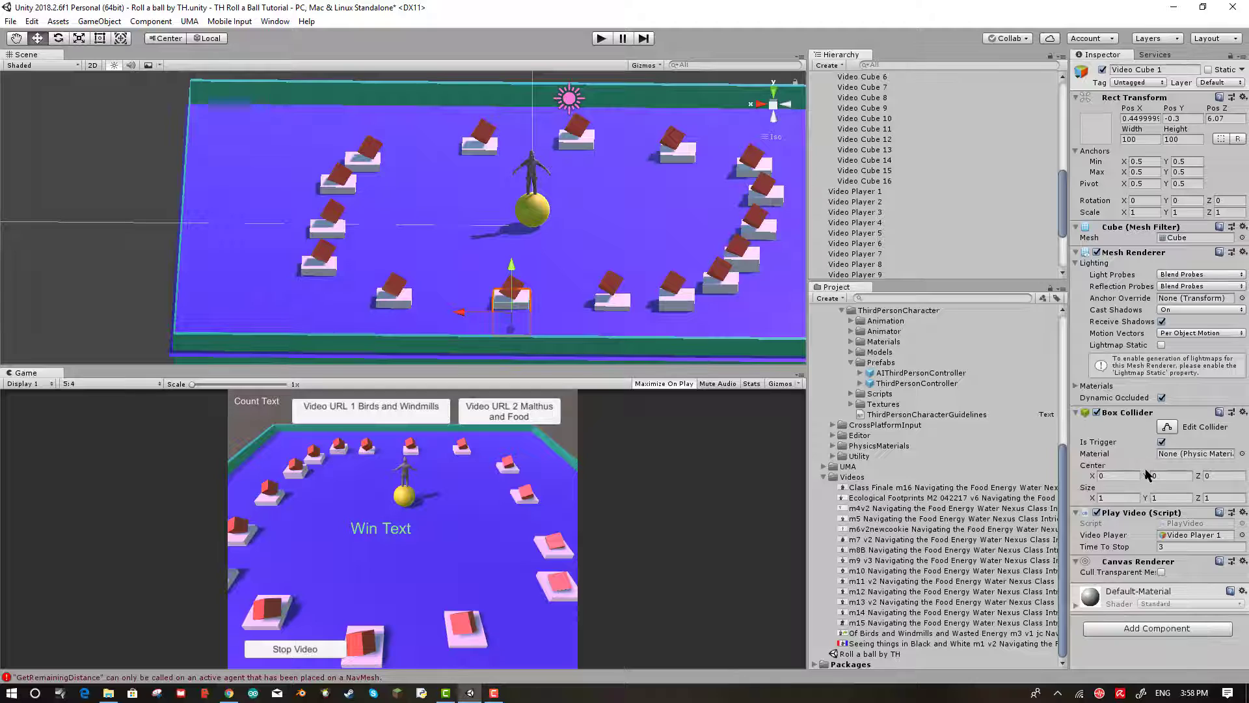
pyautogui.click(1181, 545)
pyautogui.write('3')
# - Examine the PlayVideo script's code in the project's Scripts folder, and look over the video players and URL objects in the hierarchy
pyautogui.scroll(7, 896, 452)
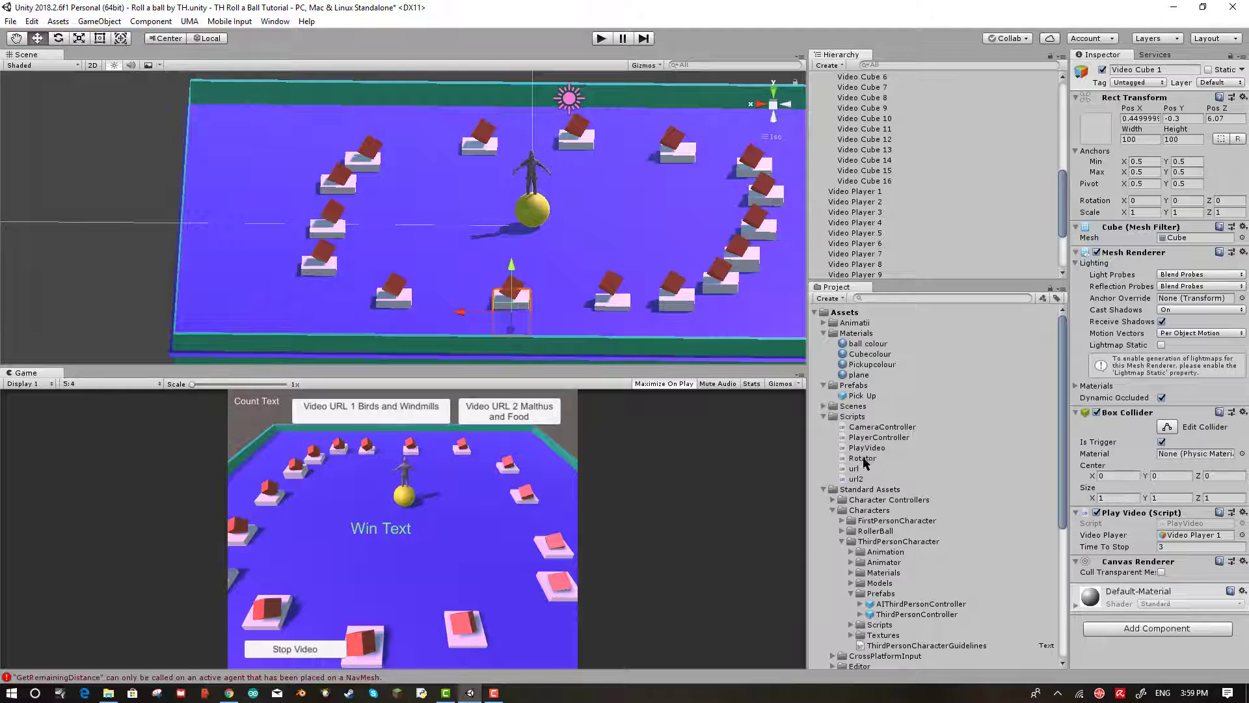
pyautogui.click(865, 449)
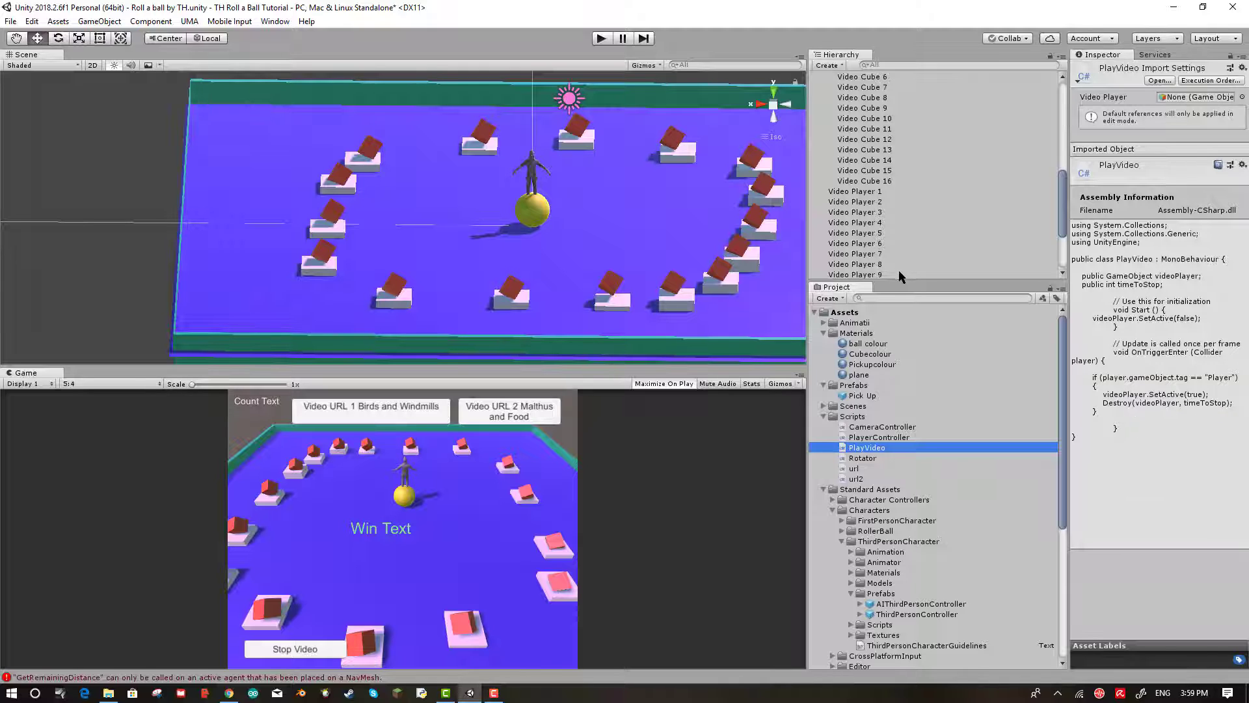
pyautogui.scroll(-4, 899, 271)
pyautogui.scroll(2, 657, 205)
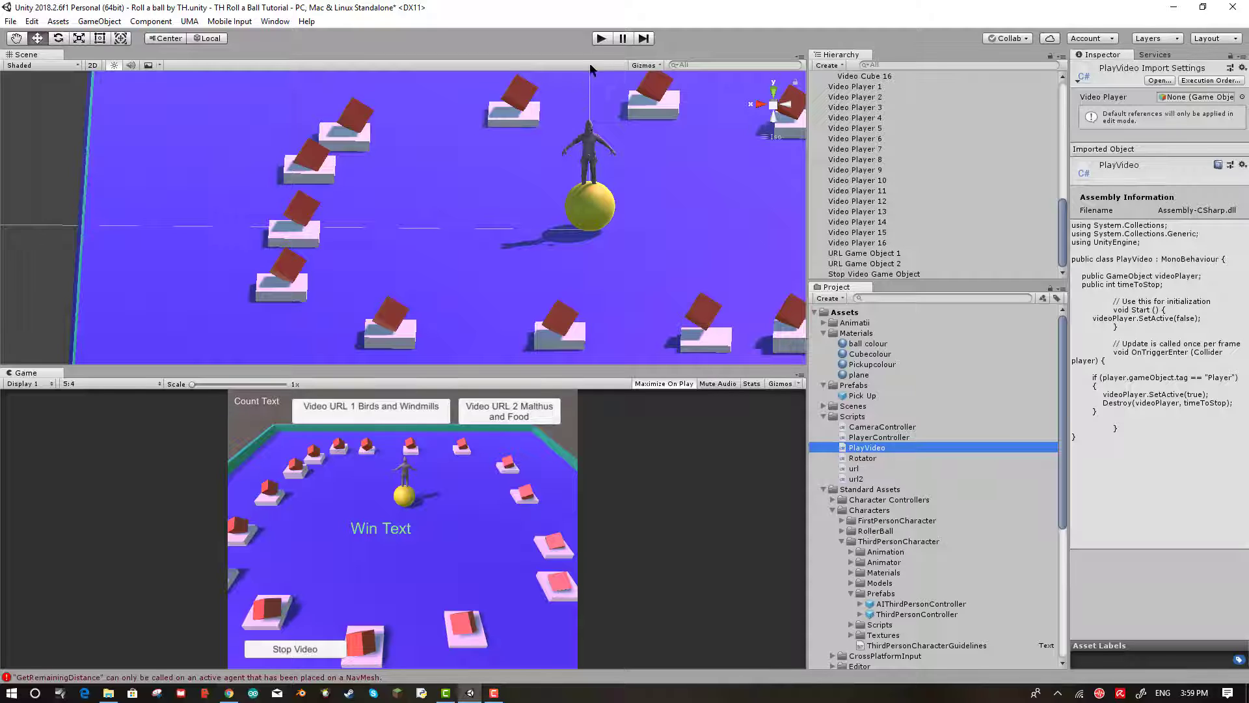
# - Run the game, roll the ball back and forth around the middle of the plane beside the character, and stop the game
pyautogui.click(600, 39)
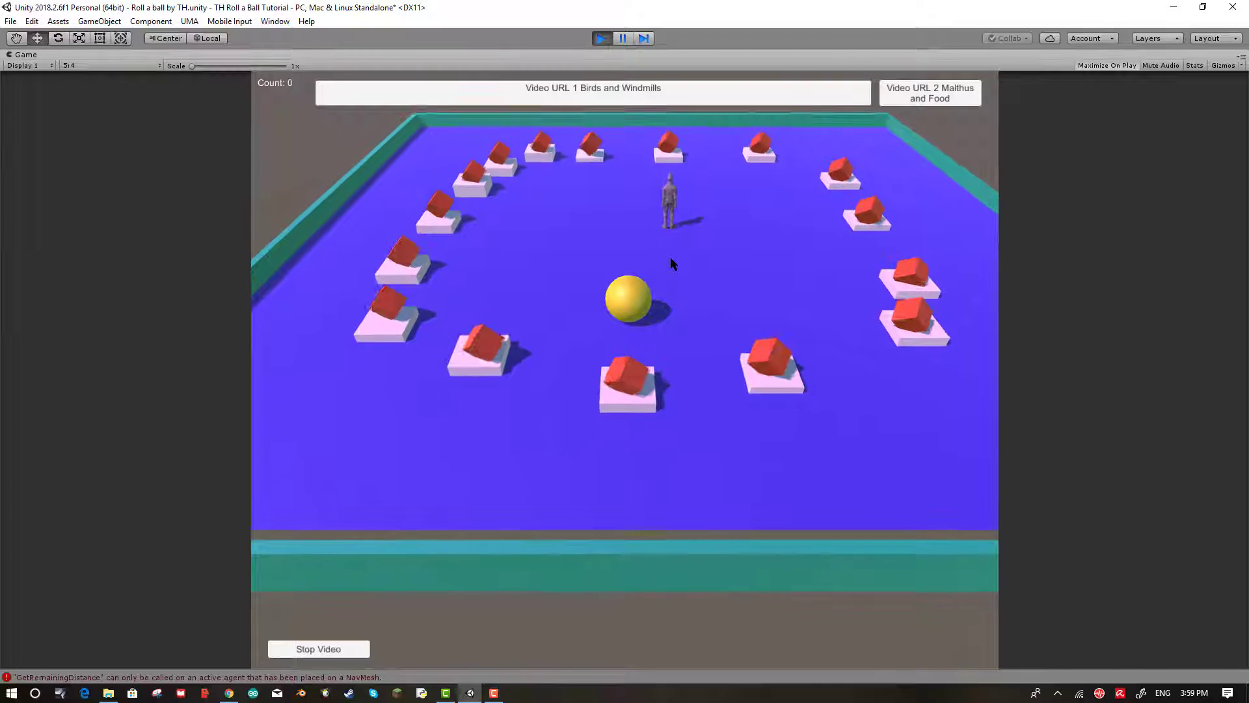
pyautogui.press('Up')
pyautogui.press('Left')
pyautogui.press('Right')
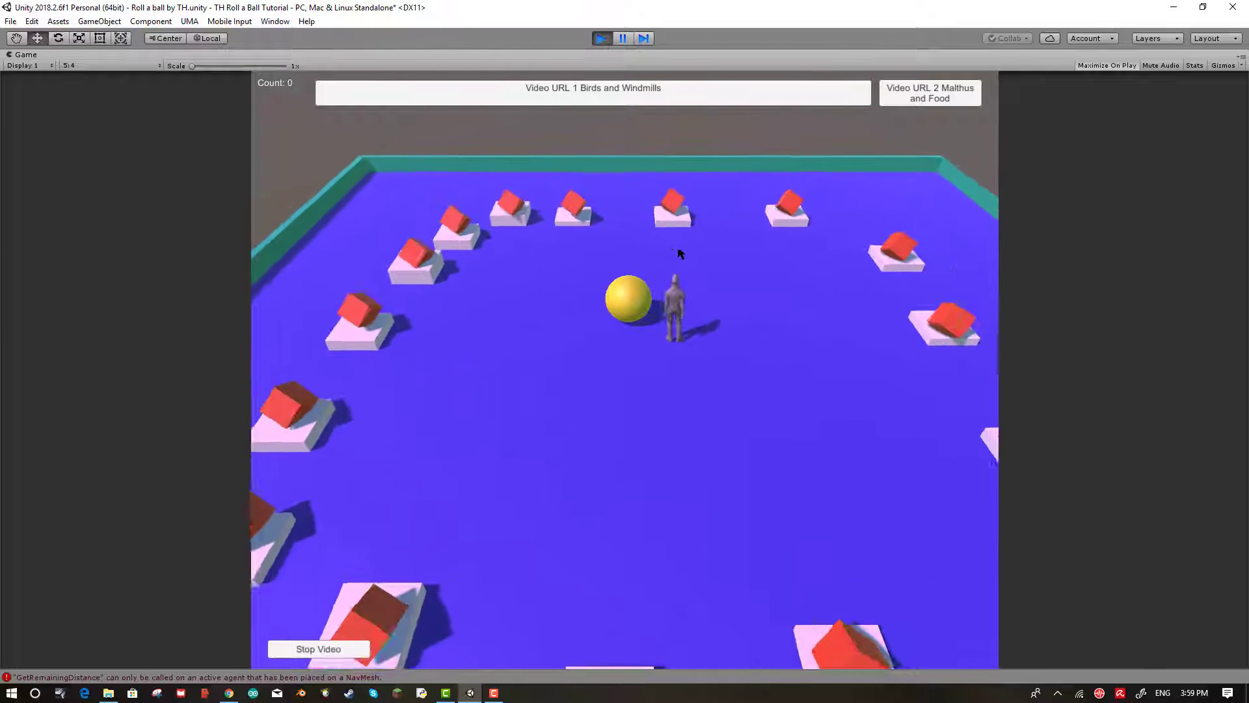
pyautogui.press('Left')
pyautogui.press('Right')
pyautogui.press('Down')
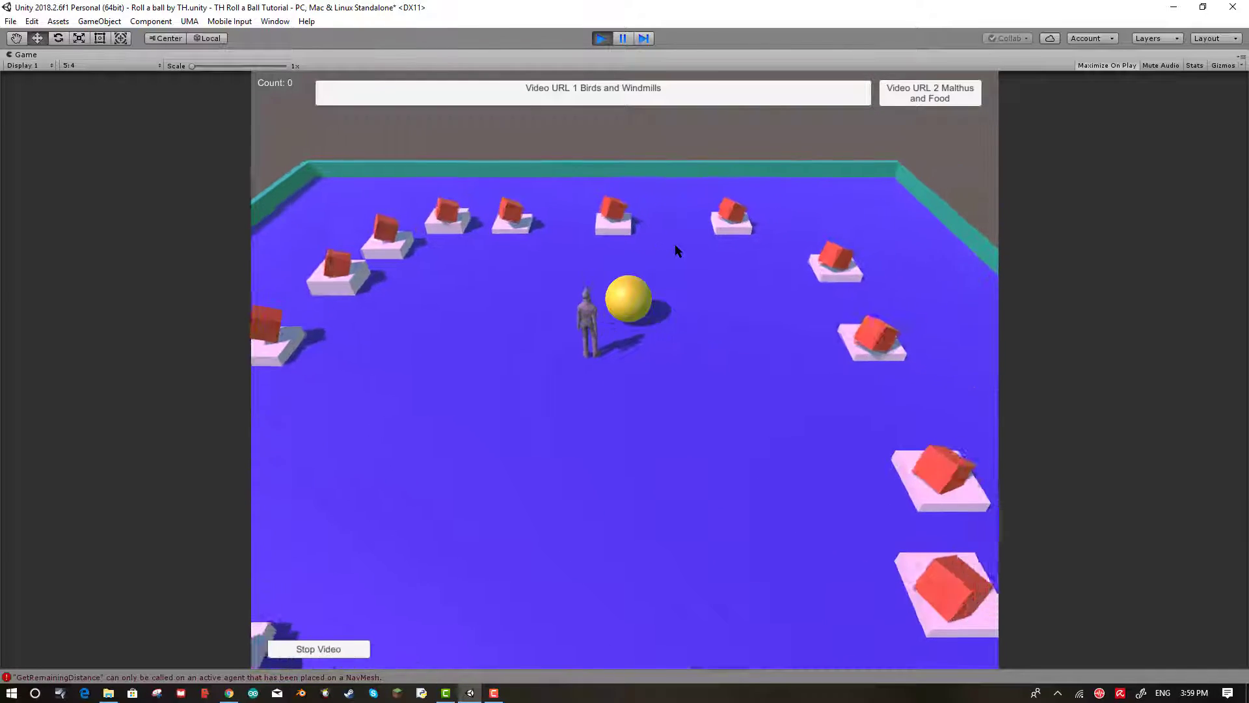
pyautogui.press('Left')
pyautogui.press('Up')
pyautogui.press('Right')
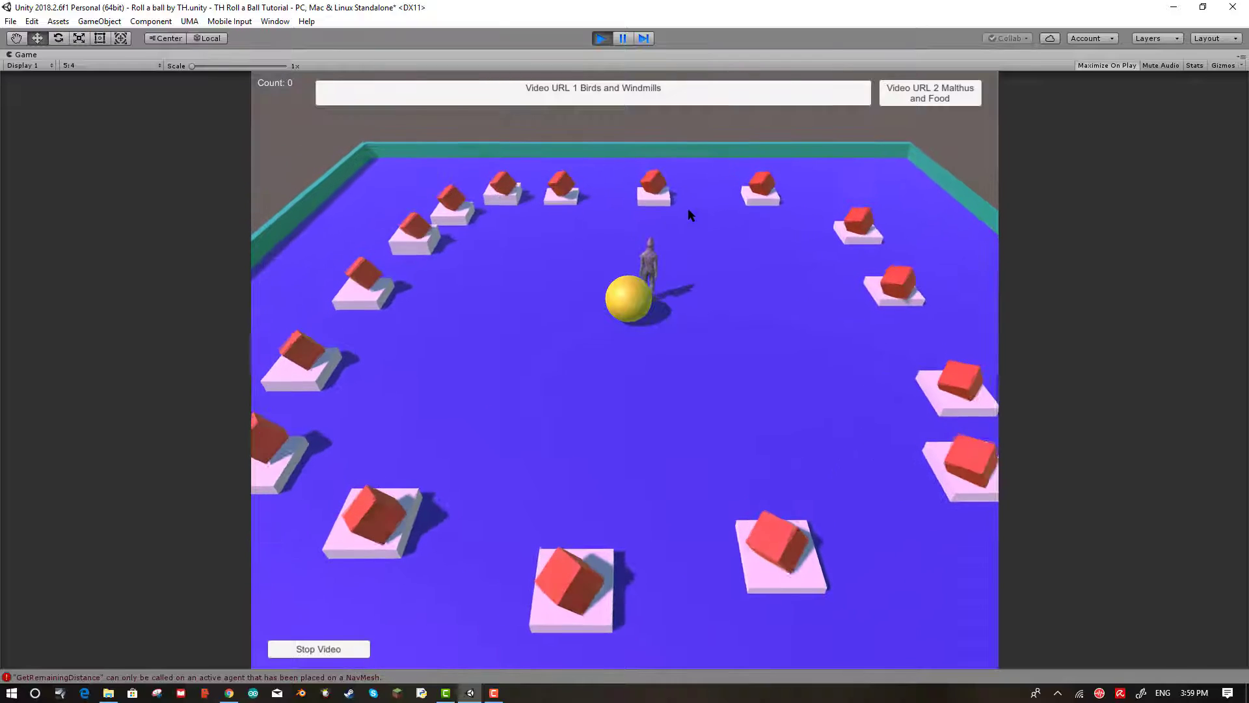
pyautogui.click(602, 38)
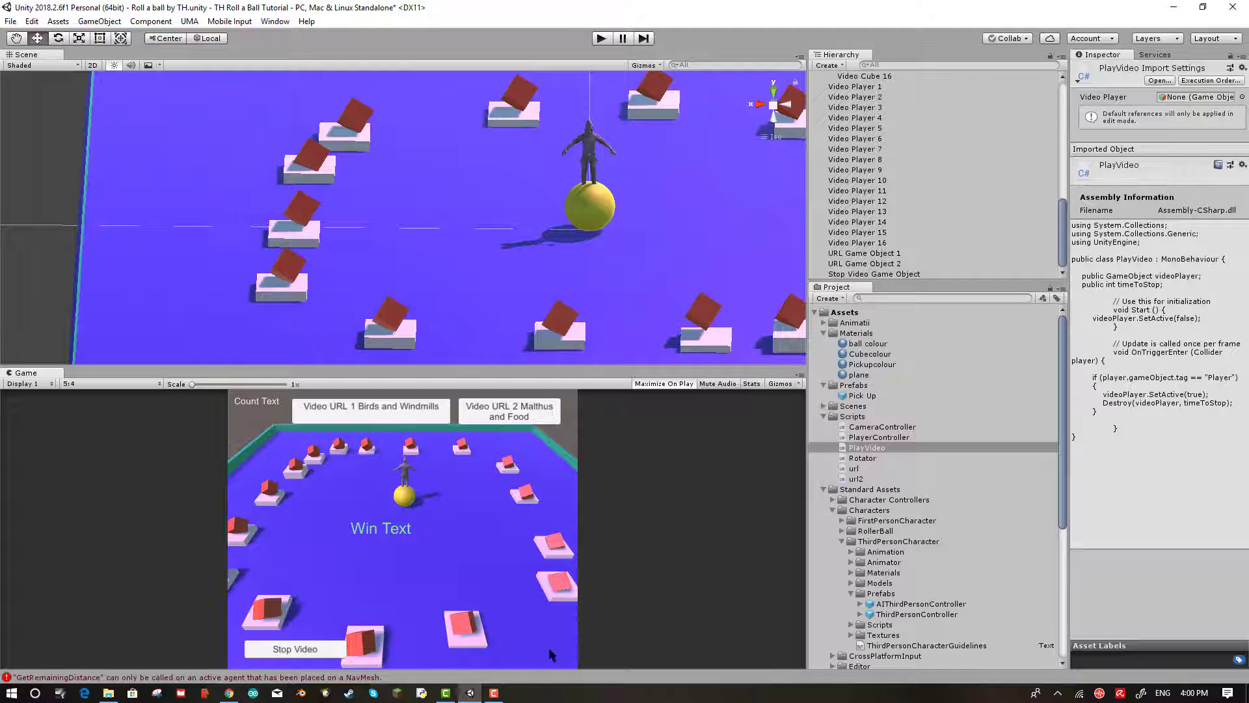
pyautogui.moveTo(468, 694)
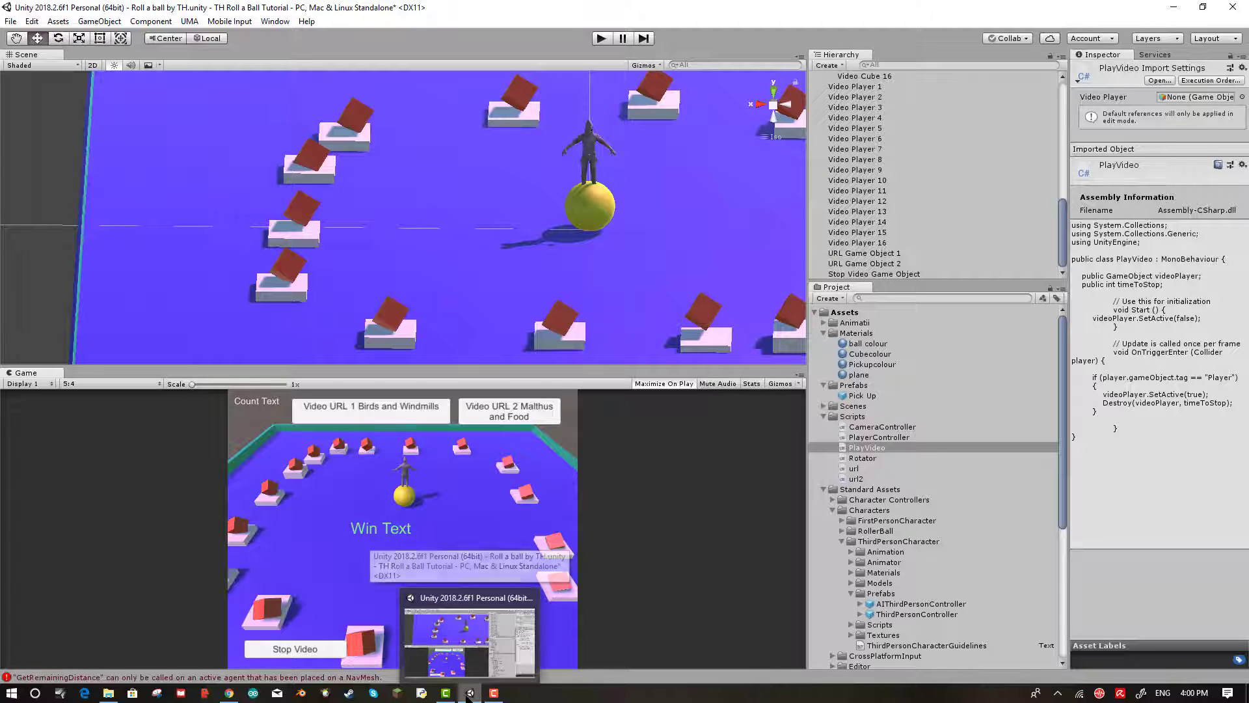